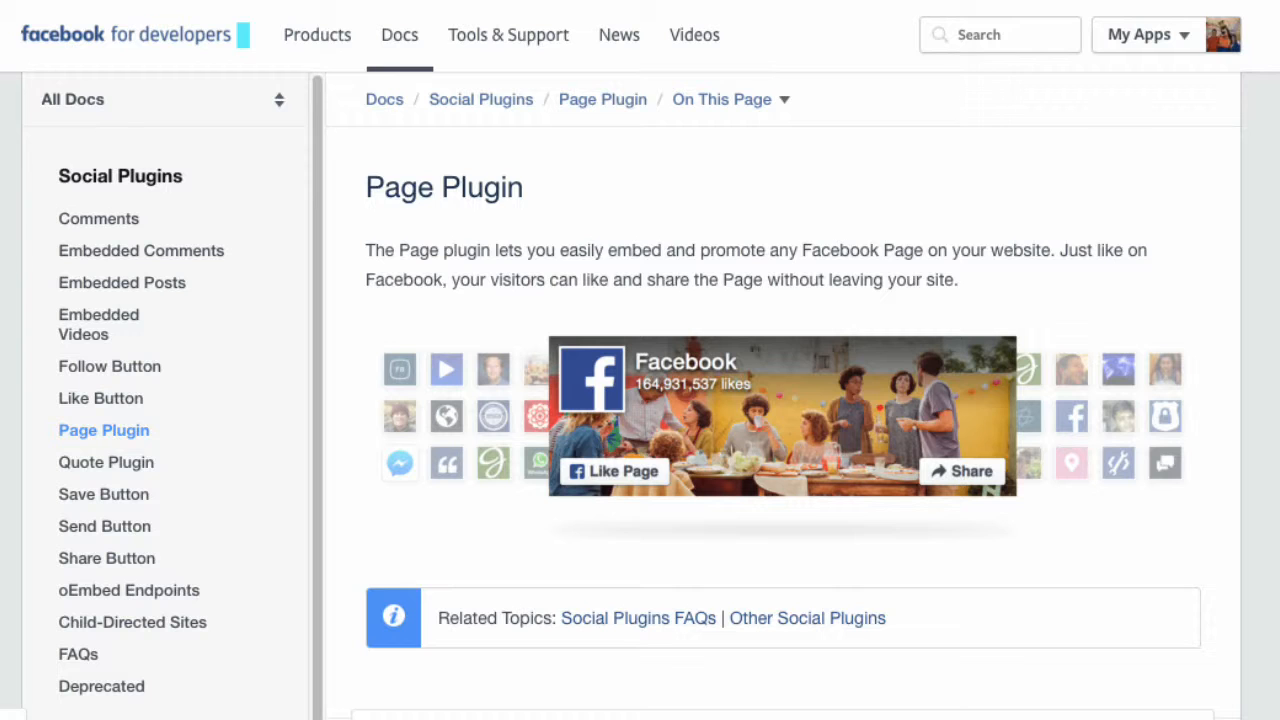
scroll(926, 320, "down", 5)
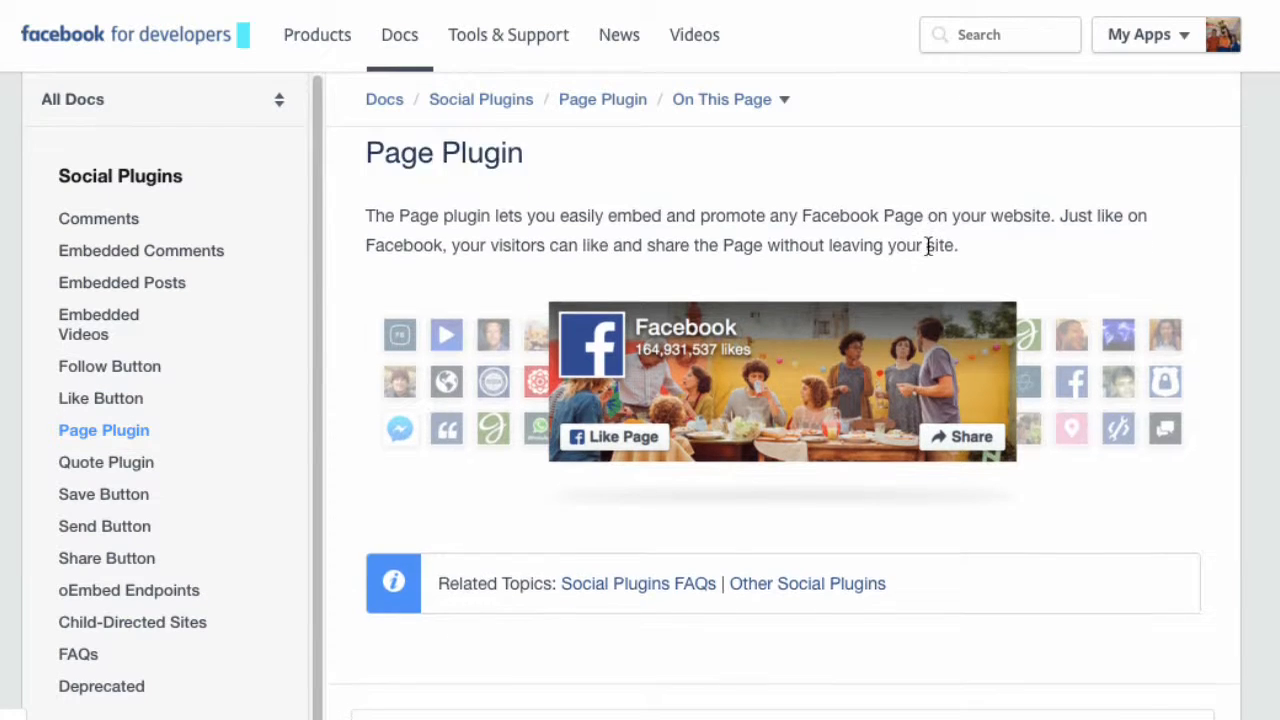
scroll(826, 297, "down", 3)
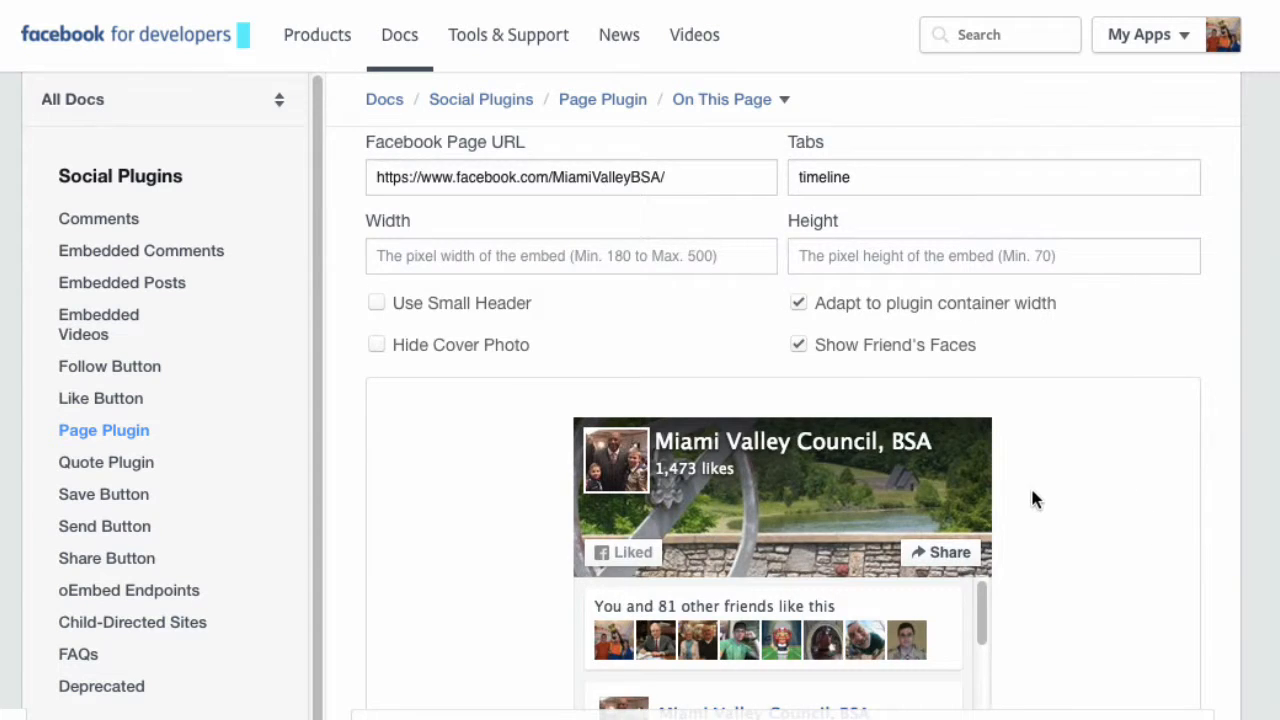
scroll(1027, 486, "down", 4)
scroll(1027, 487, "up", 5)
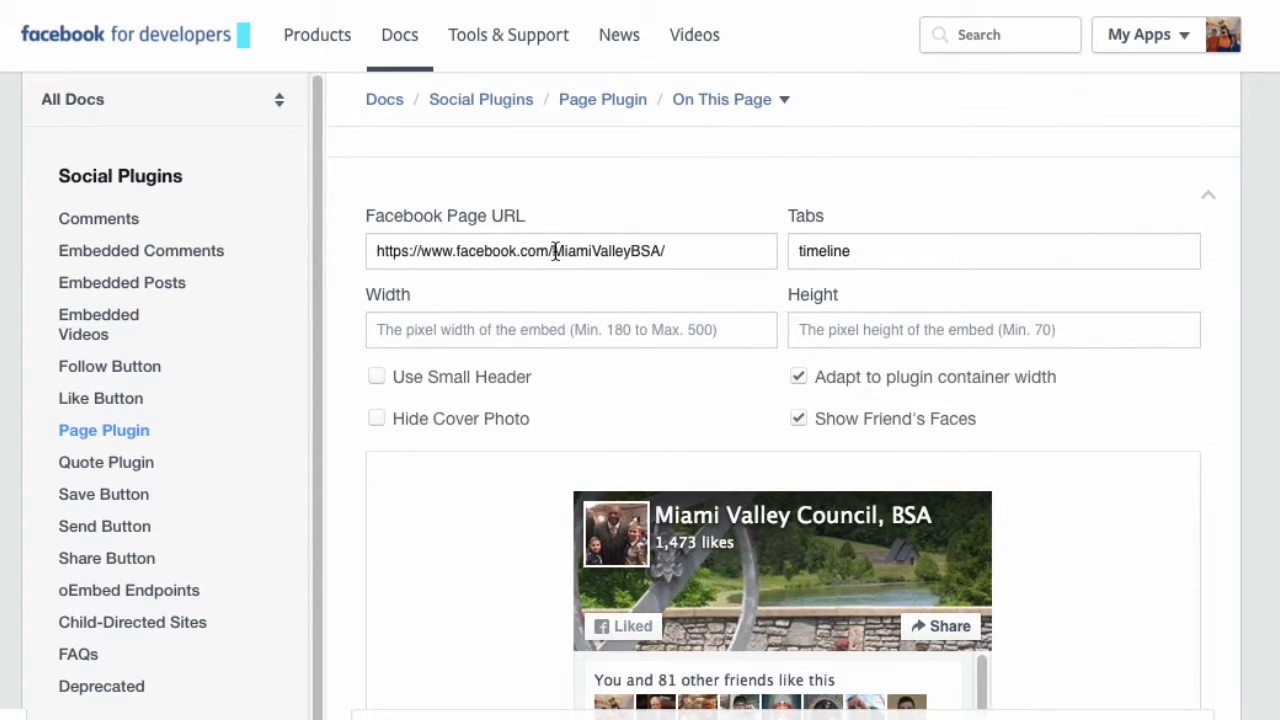
left_click_drag(553, 251, 667, 251)
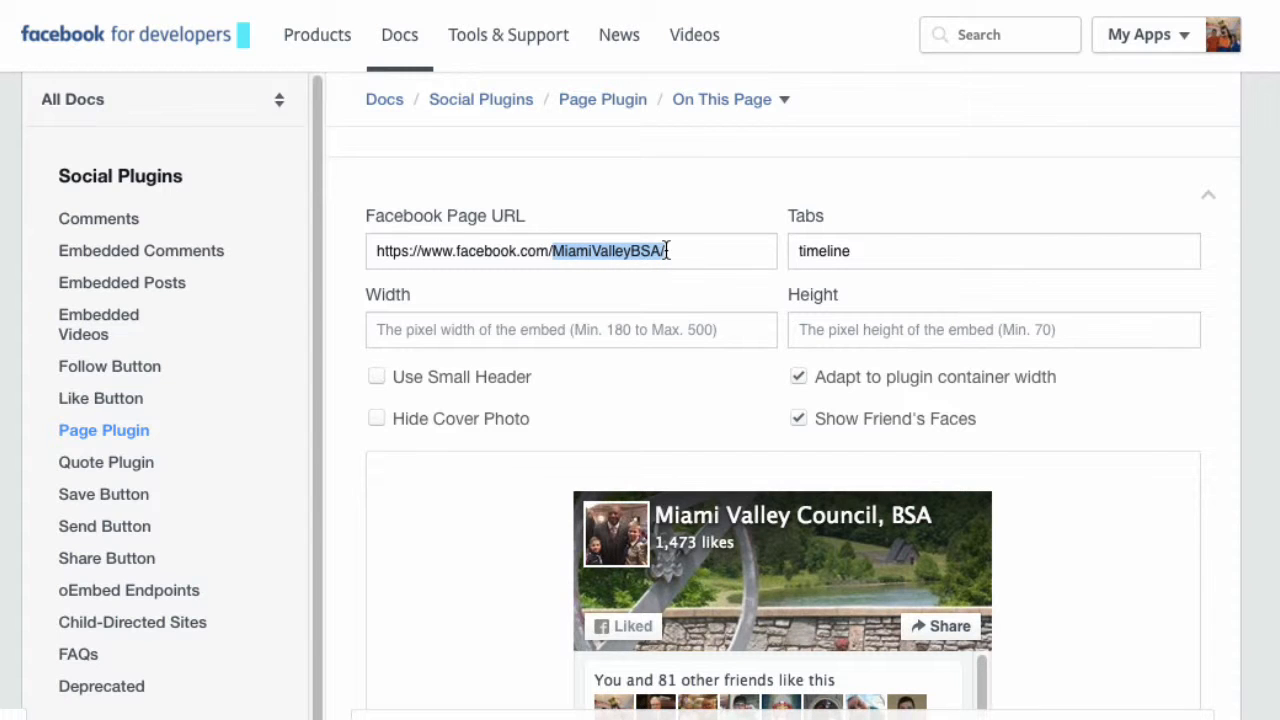
type("MiamiValleyBSA")
key("Tab")
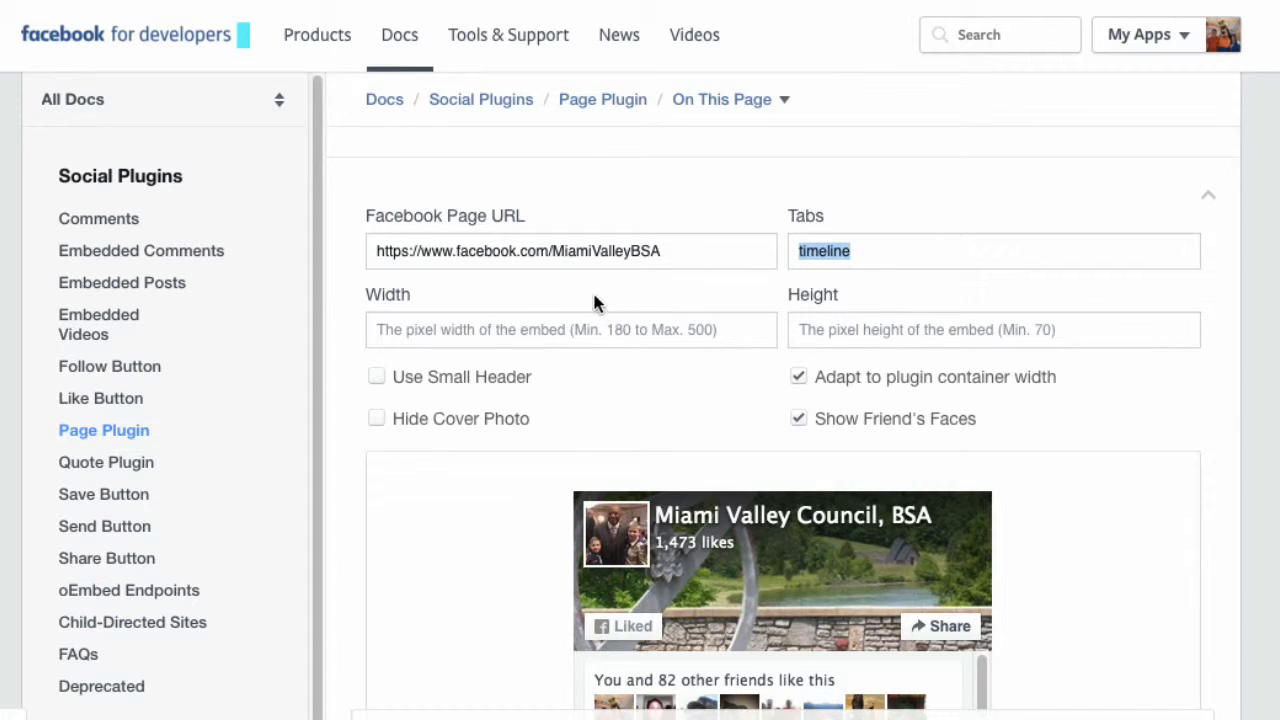
Step: Set the Page Plugin width to 180 pixels and check the preview
left_click(455, 322)
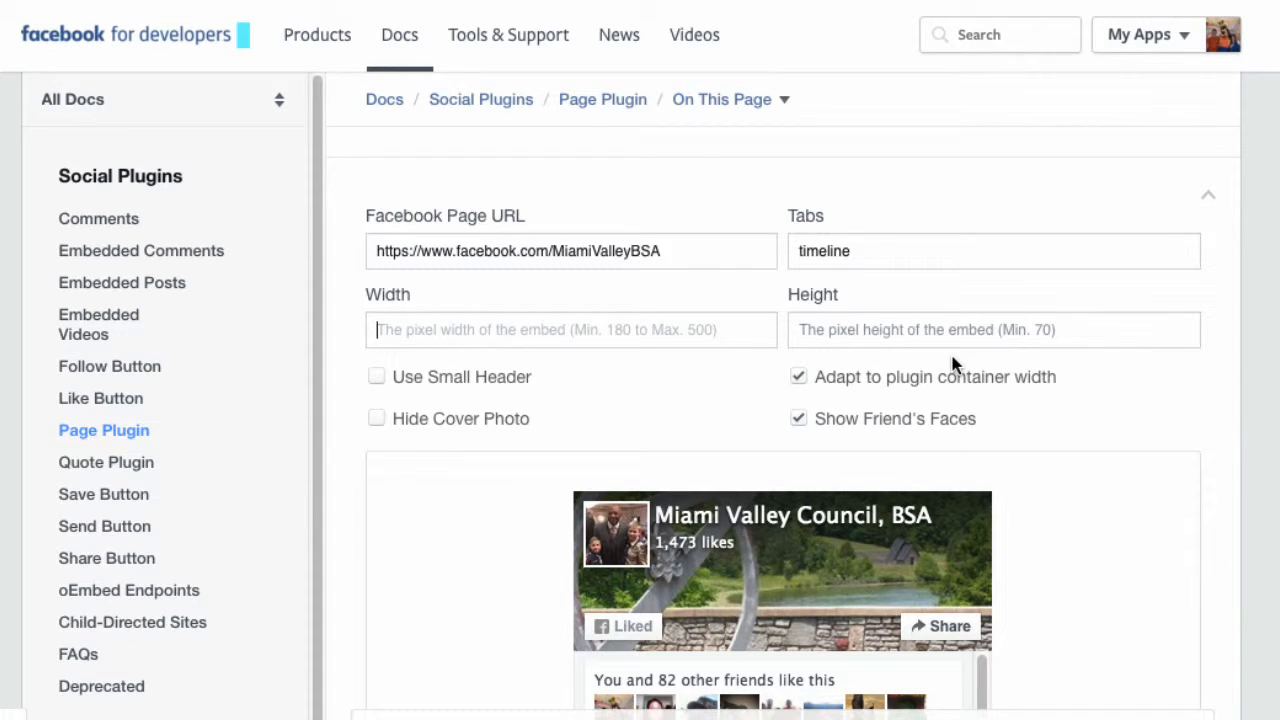
type("180")
key("Tab")
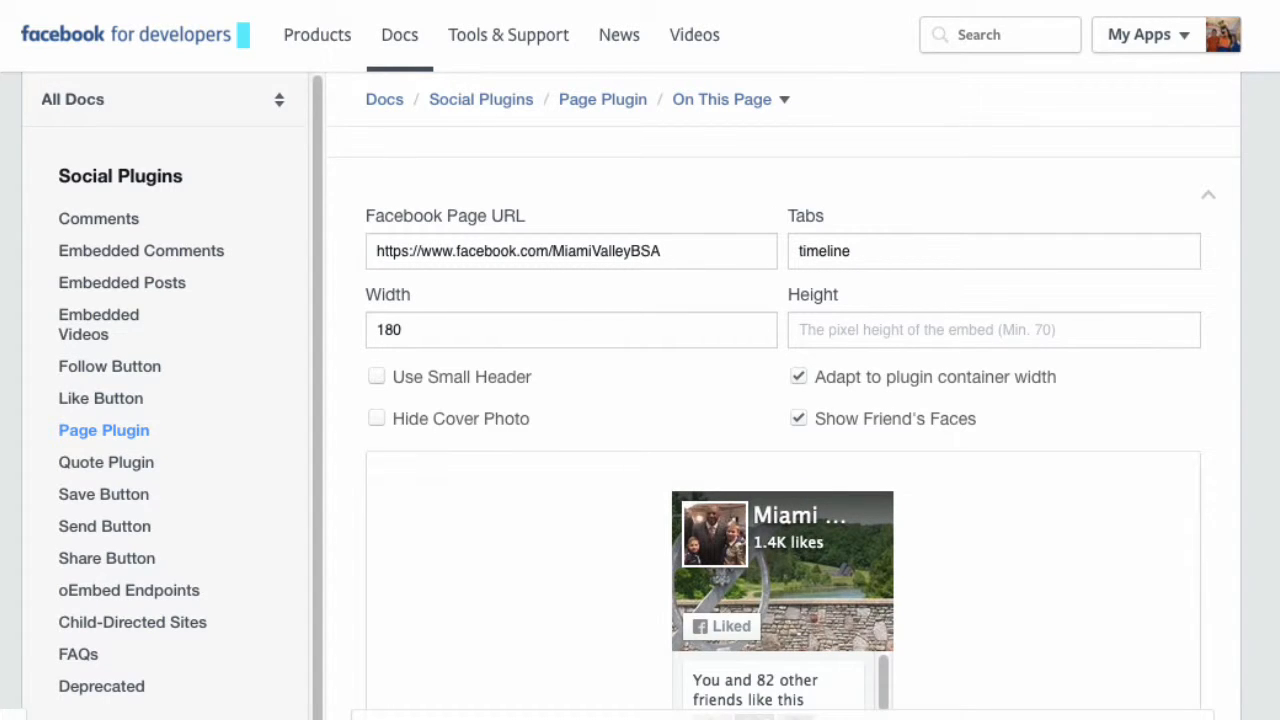
scroll(940, 355, "down", 6)
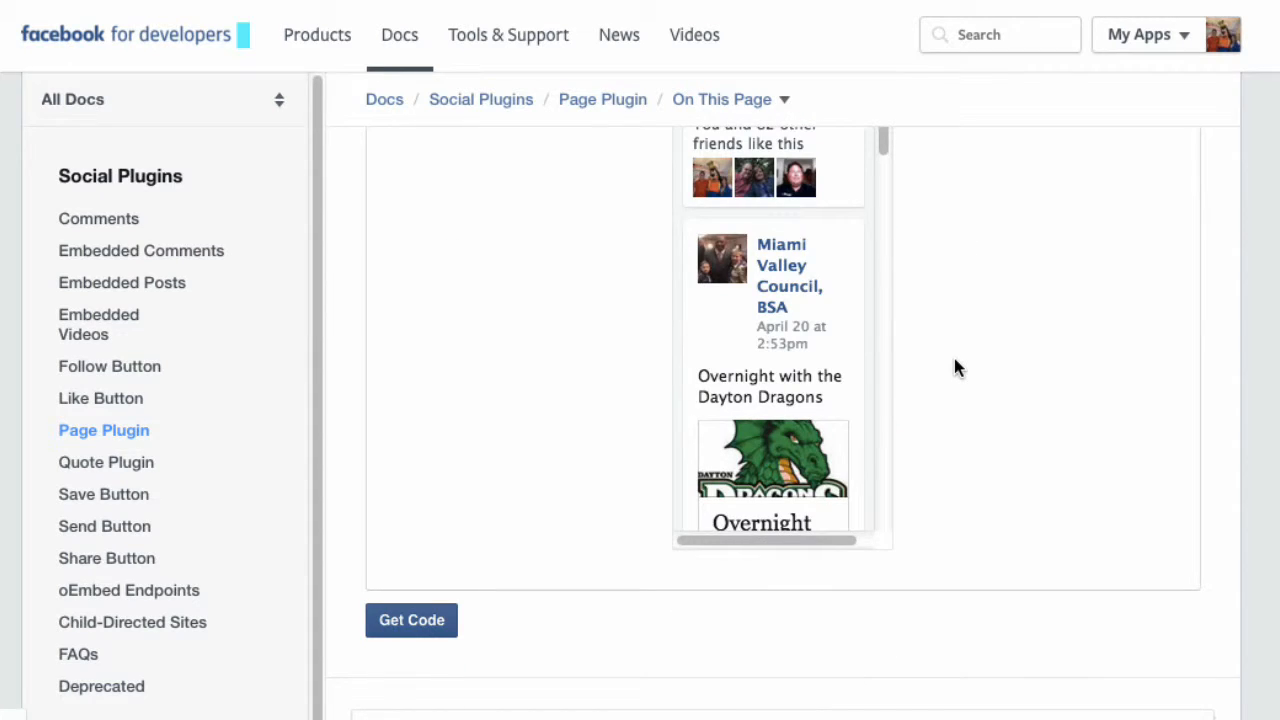
scroll(954, 362, "up", 5)
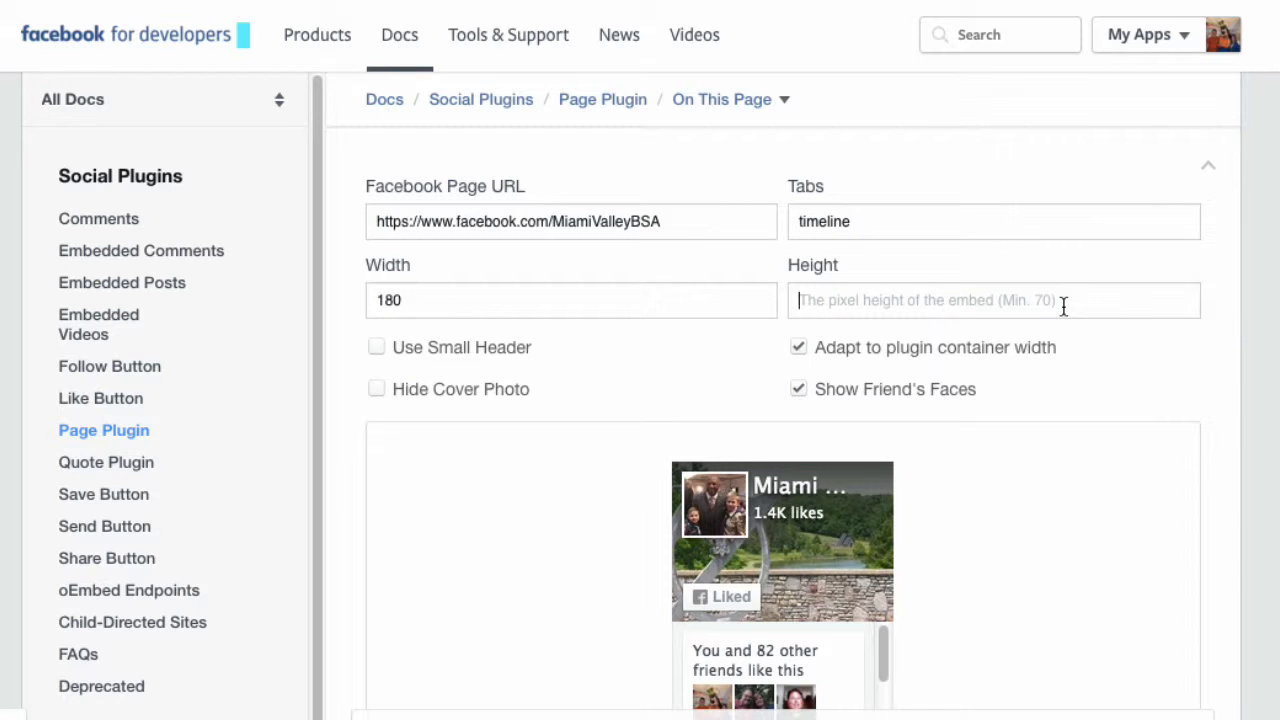
Step: Set the Page Plugin height to 70 pixels and review the resulting preview
type("70")
key("Tab")
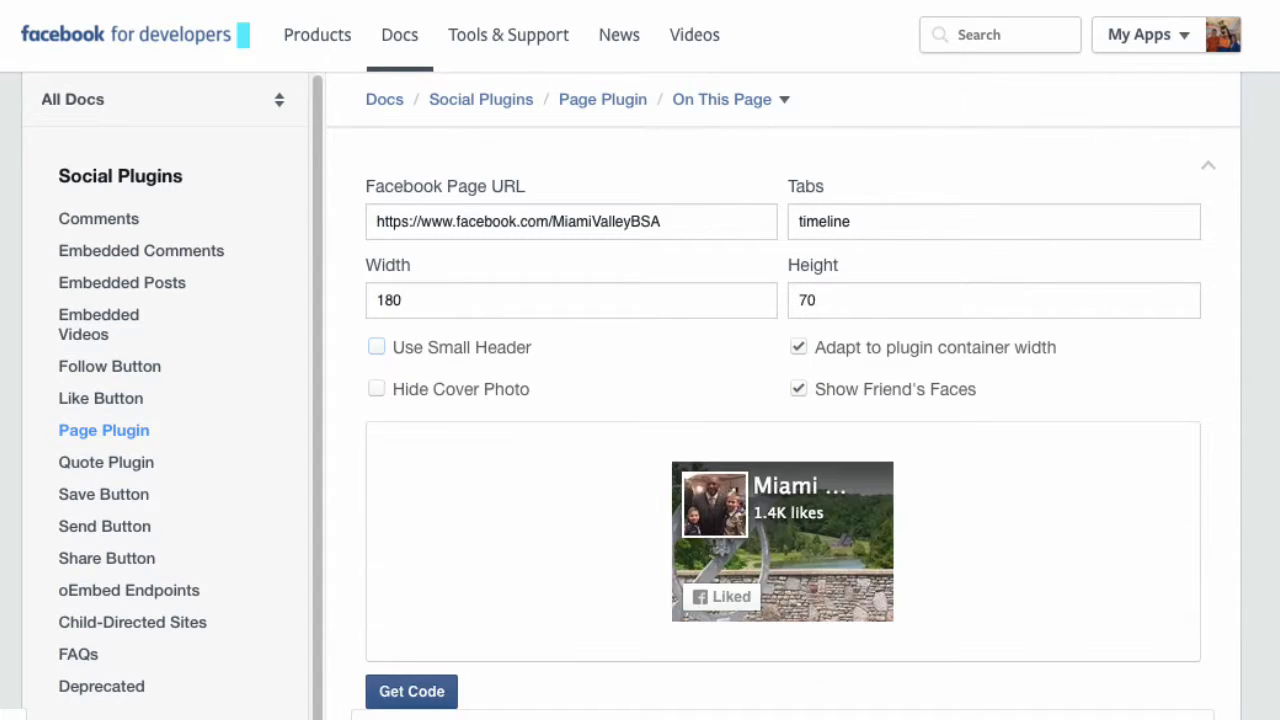
scroll(1229, 394, "down", 3)
scroll(1143, 400, "up", 4)
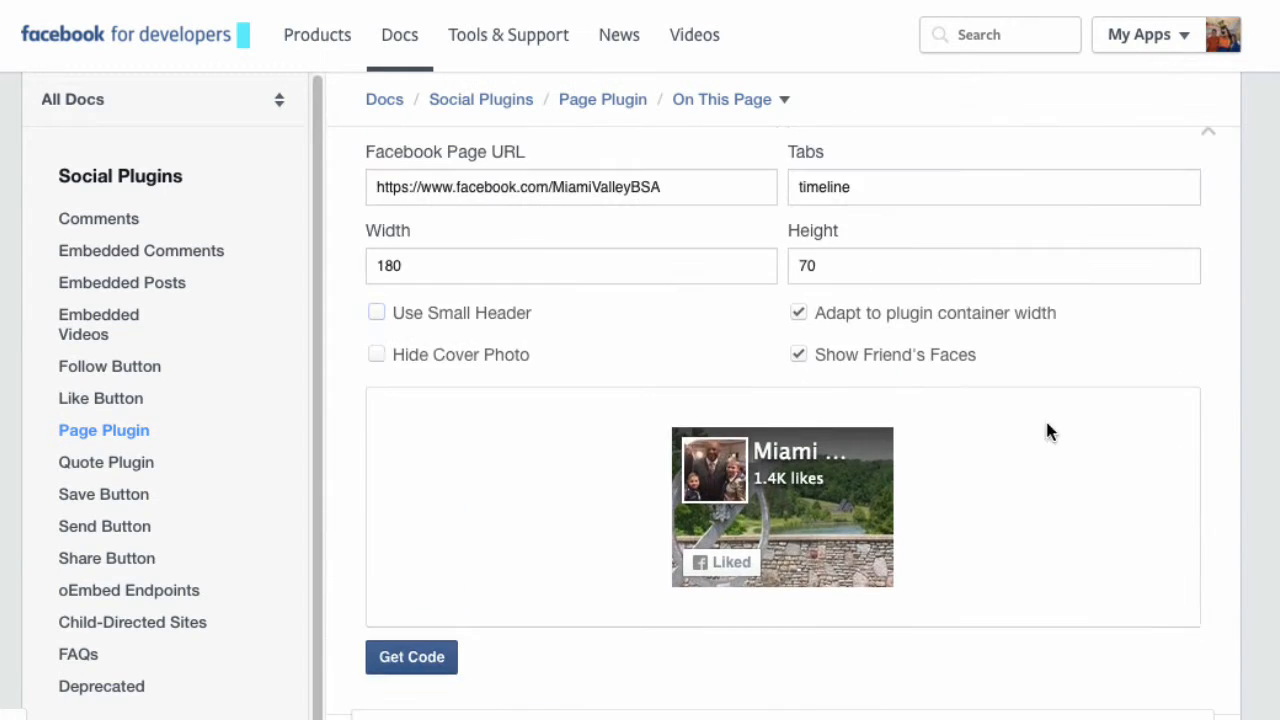
scroll(1049, 431, "down", 2)
scroll(783, 528, "up", 3)
scroll(880, 520, "down", 2)
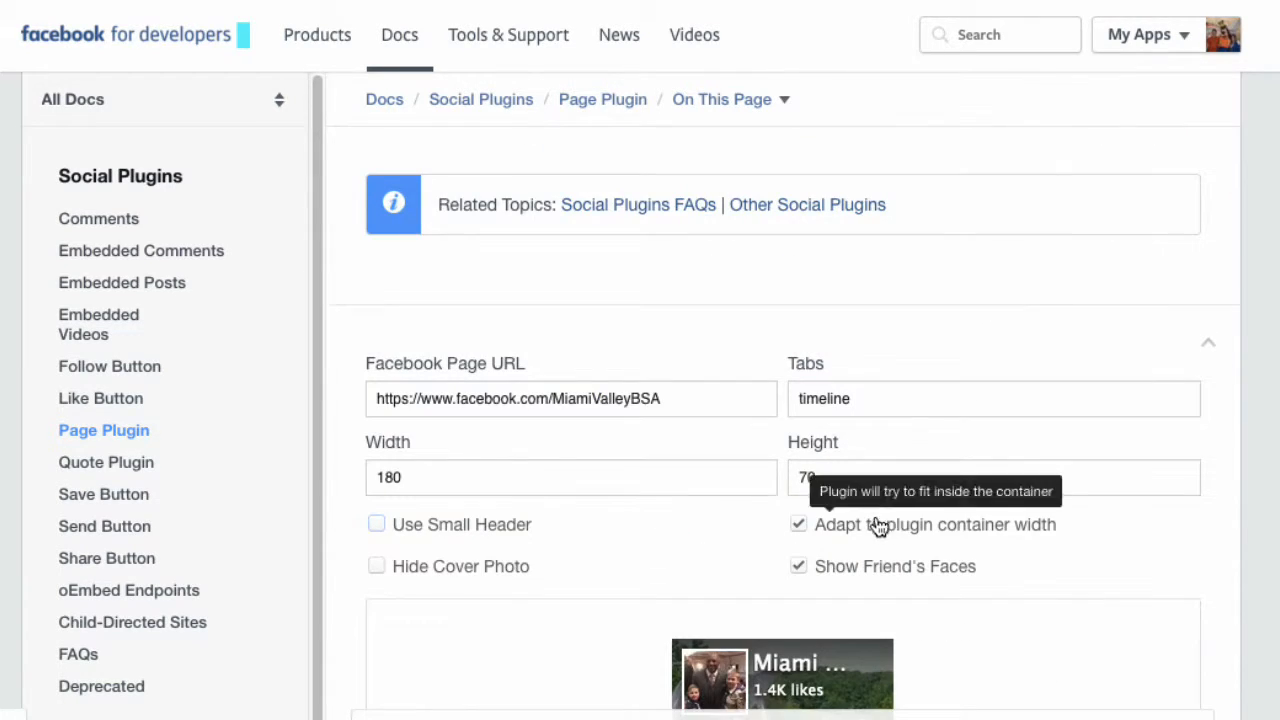
Step: Change the Page Plugin height to 100 pixels and check the preview
scroll(897, 440, "down", 1)
left_click_drag(834, 386, 717, 384)
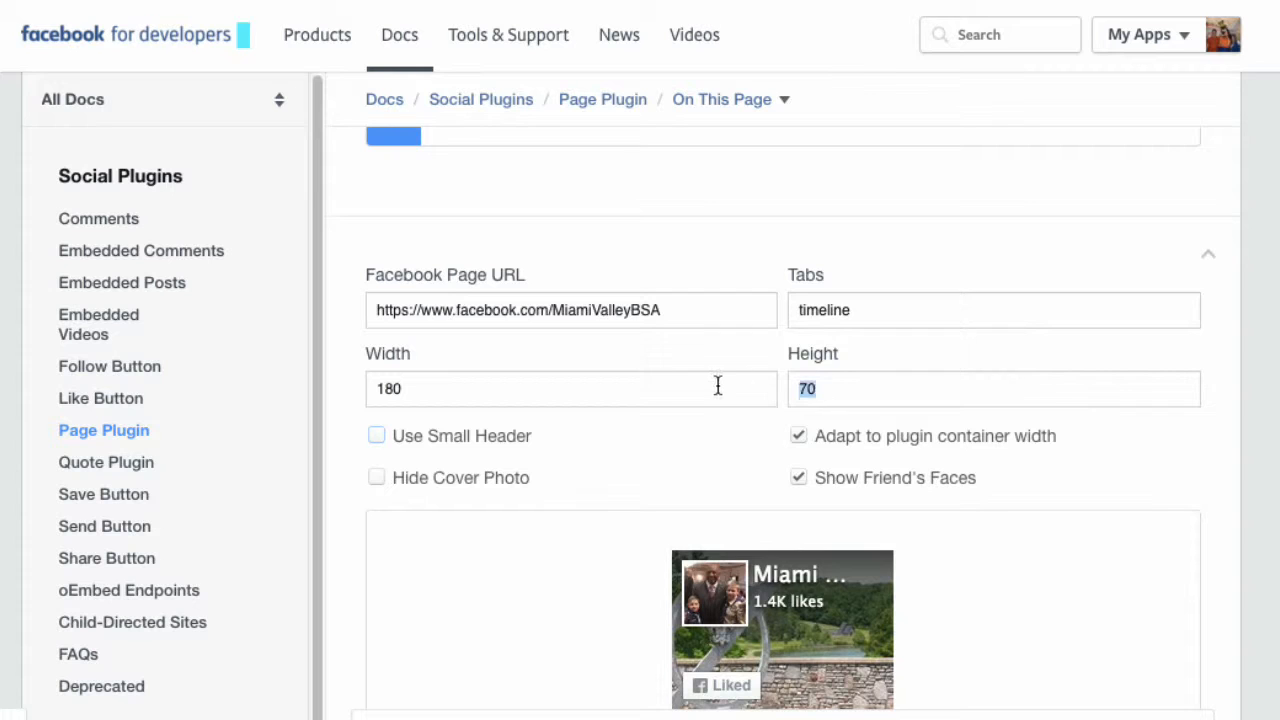
type("100")
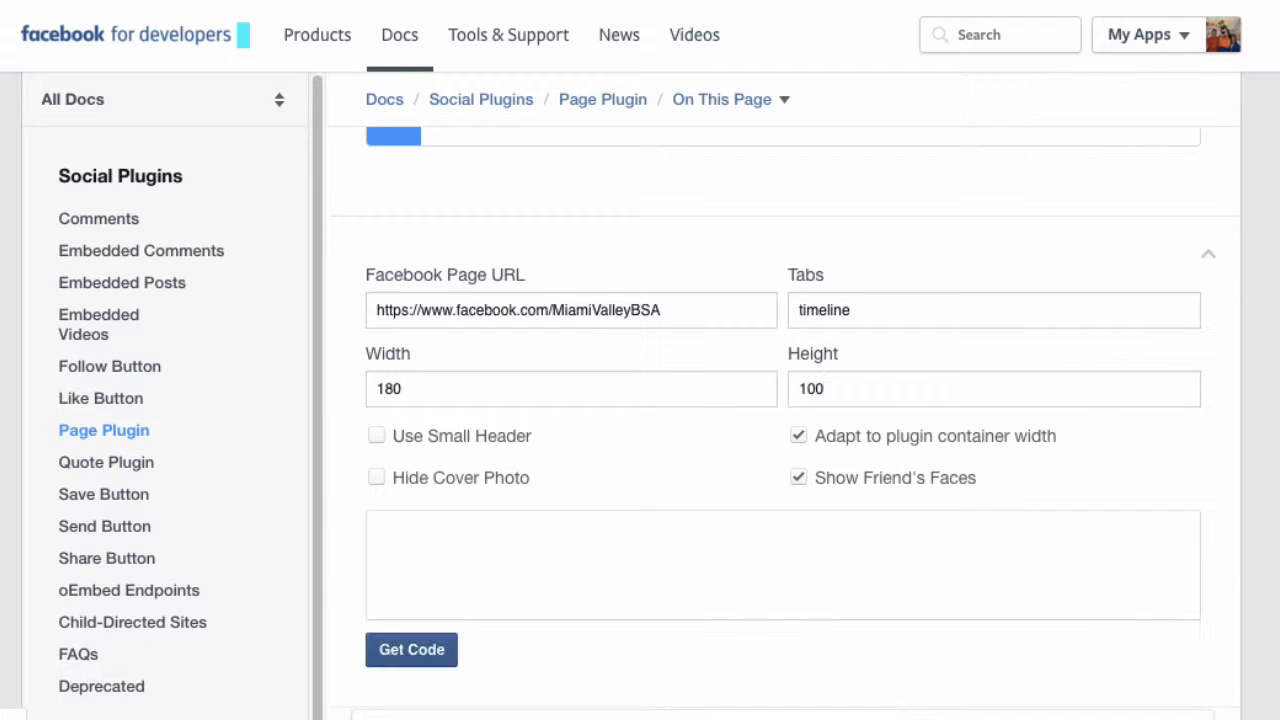
key("Tab")
scroll(1248, 508, "down", 1)
scroll(1240, 509, "down", 4)
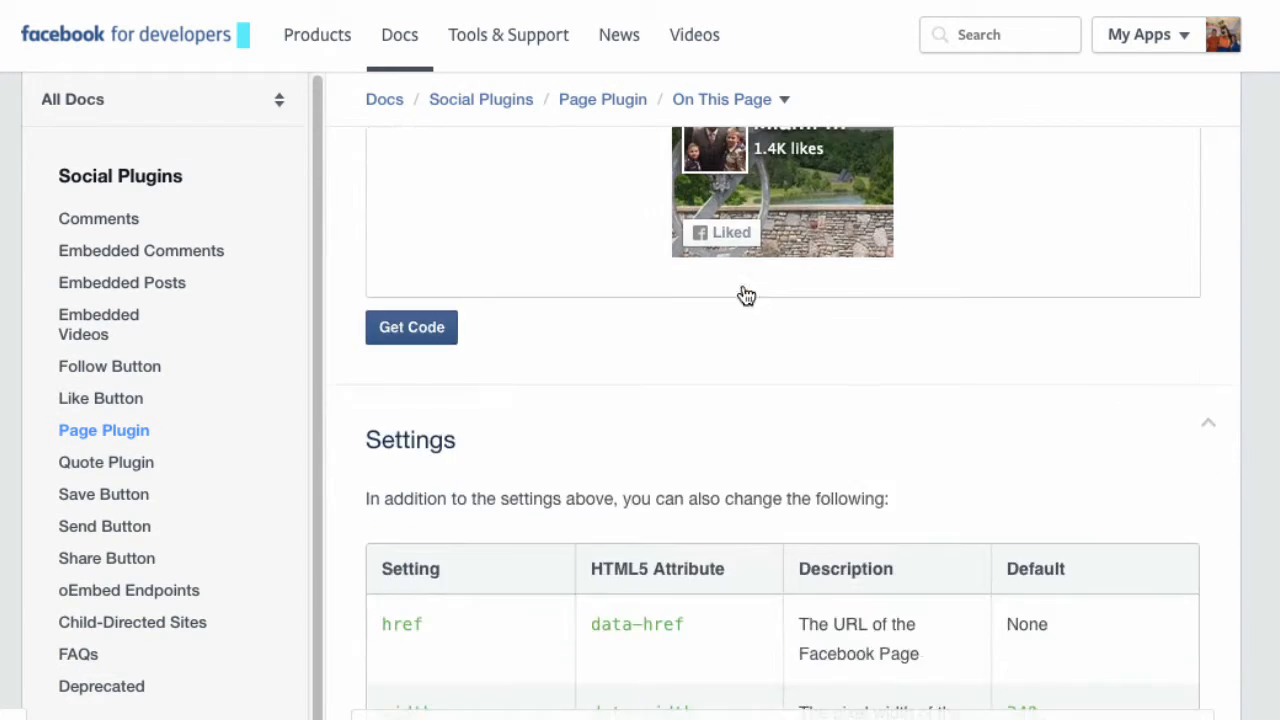
Step: Enable the small header for the Page Plugin and set its height to 200 pixels
scroll(443, 266, "up", 5)
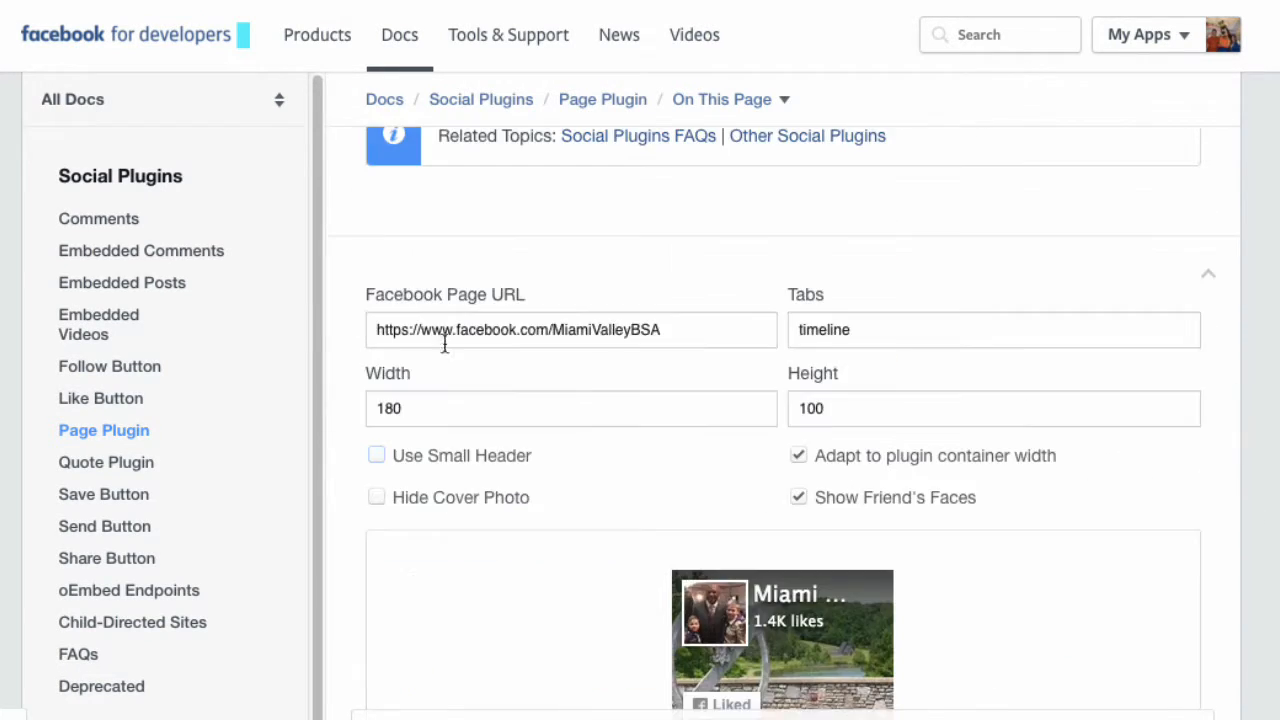
left_click(378, 461)
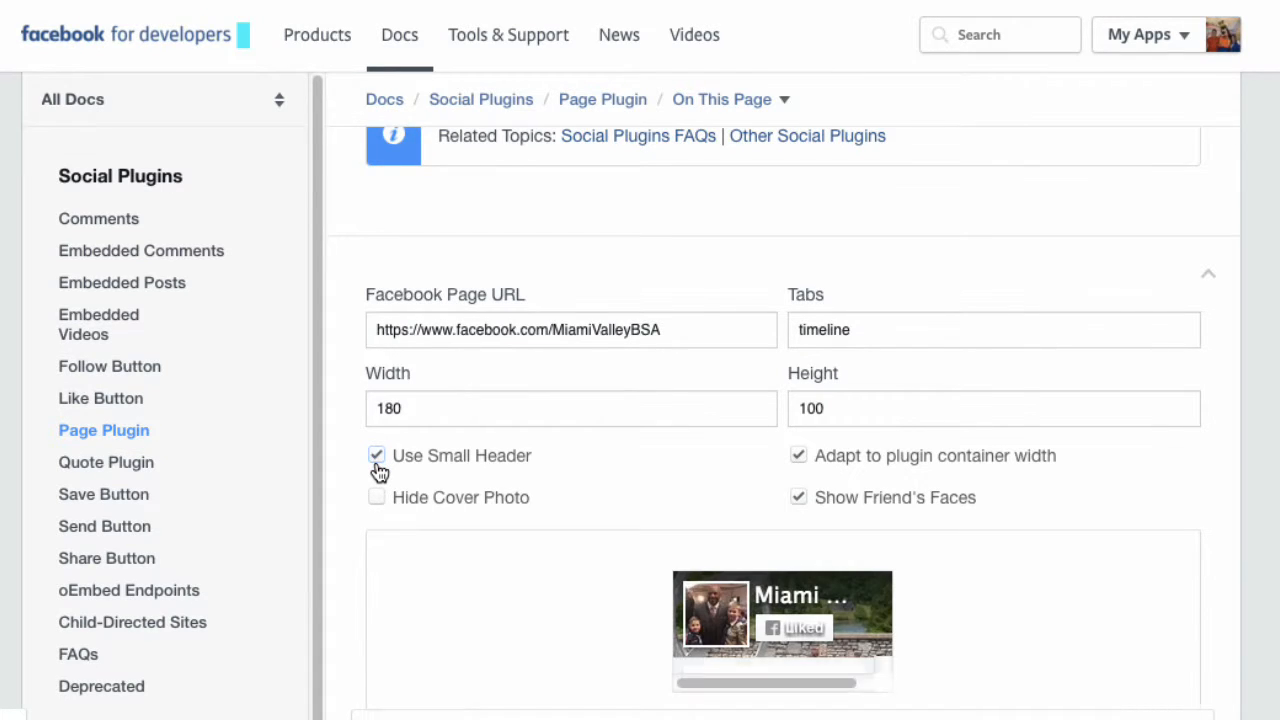
scroll(744, 518, "down", 1)
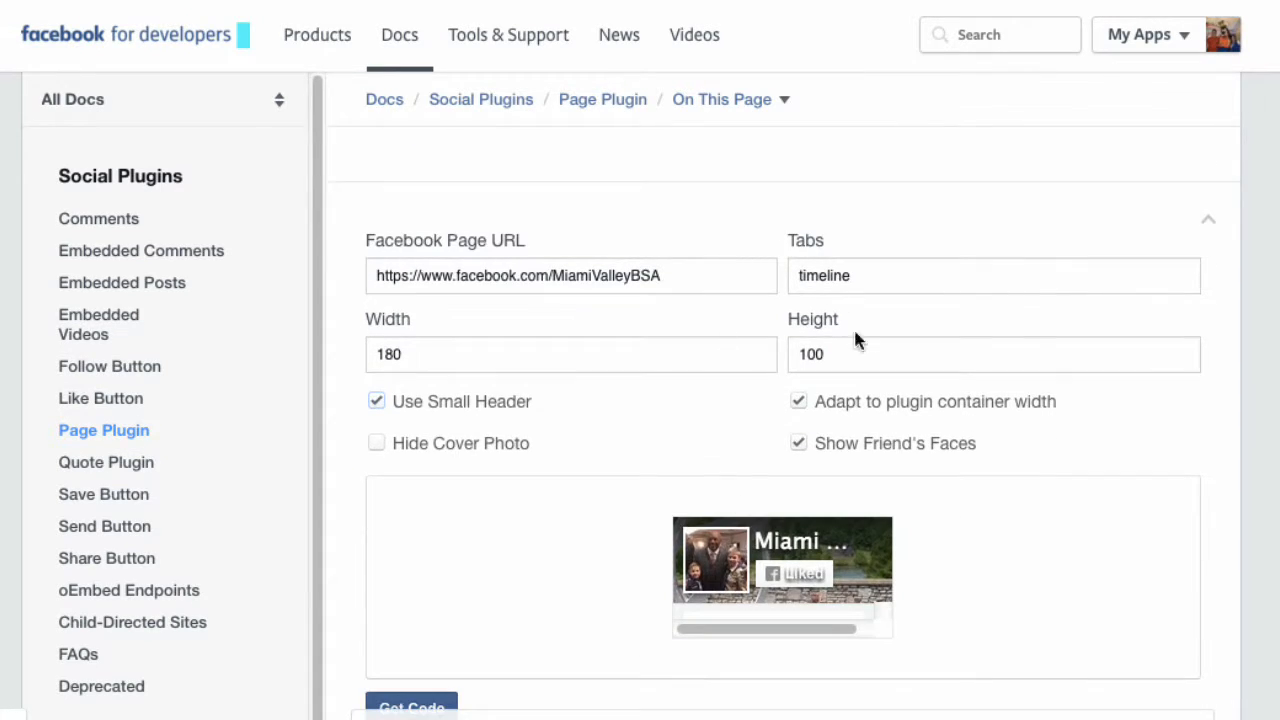
left_click_drag(817, 354, 760, 343)
type("200")
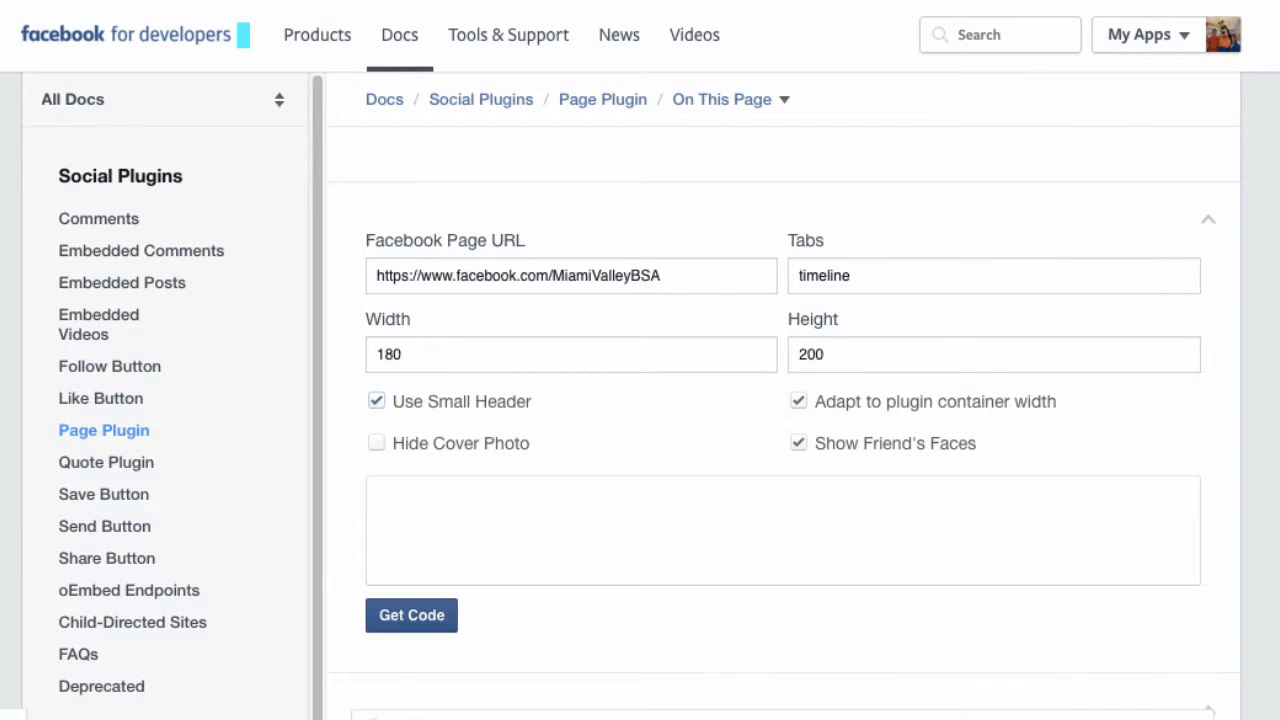
scroll(1119, 478, "down", 3)
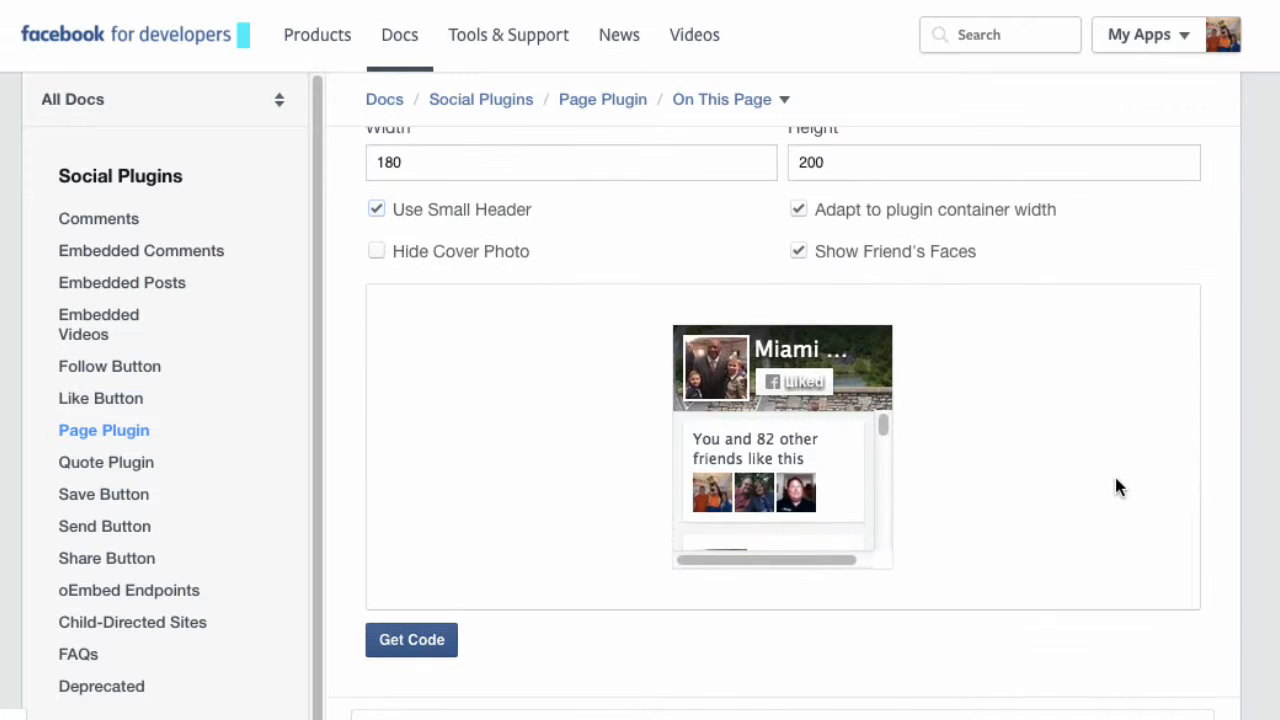
scroll(845, 468, "down", 5)
scroll(841, 470, "up", 10)
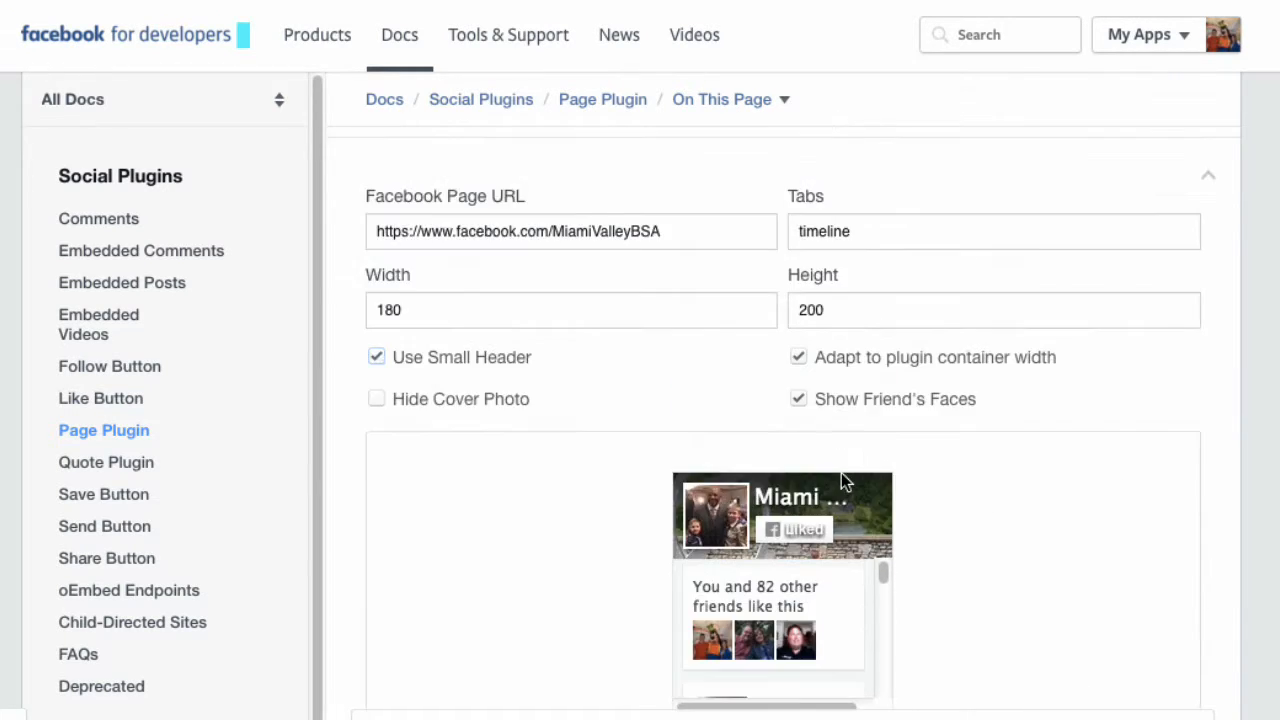
scroll(841, 472, "down", 9)
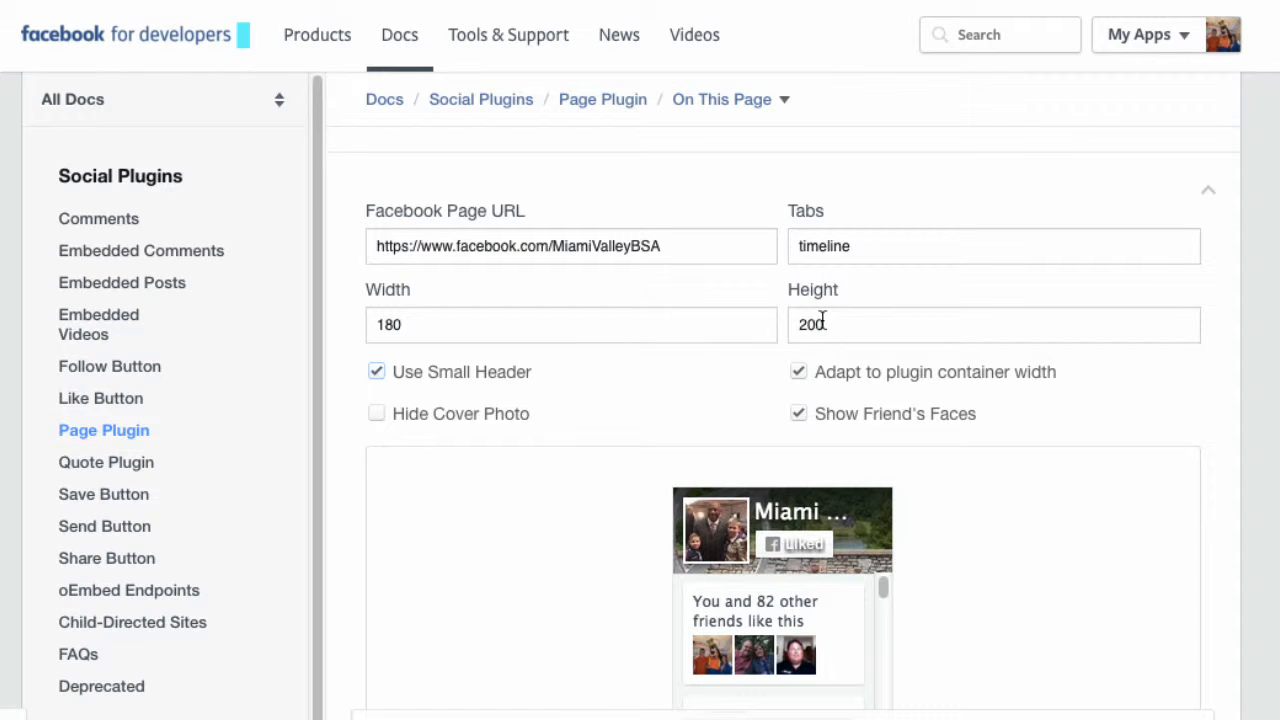
Step: Clear the plugin's height value and disable Show Friend's Faces
left_click_drag(826, 320, 673, 311)
key("BackSpace")
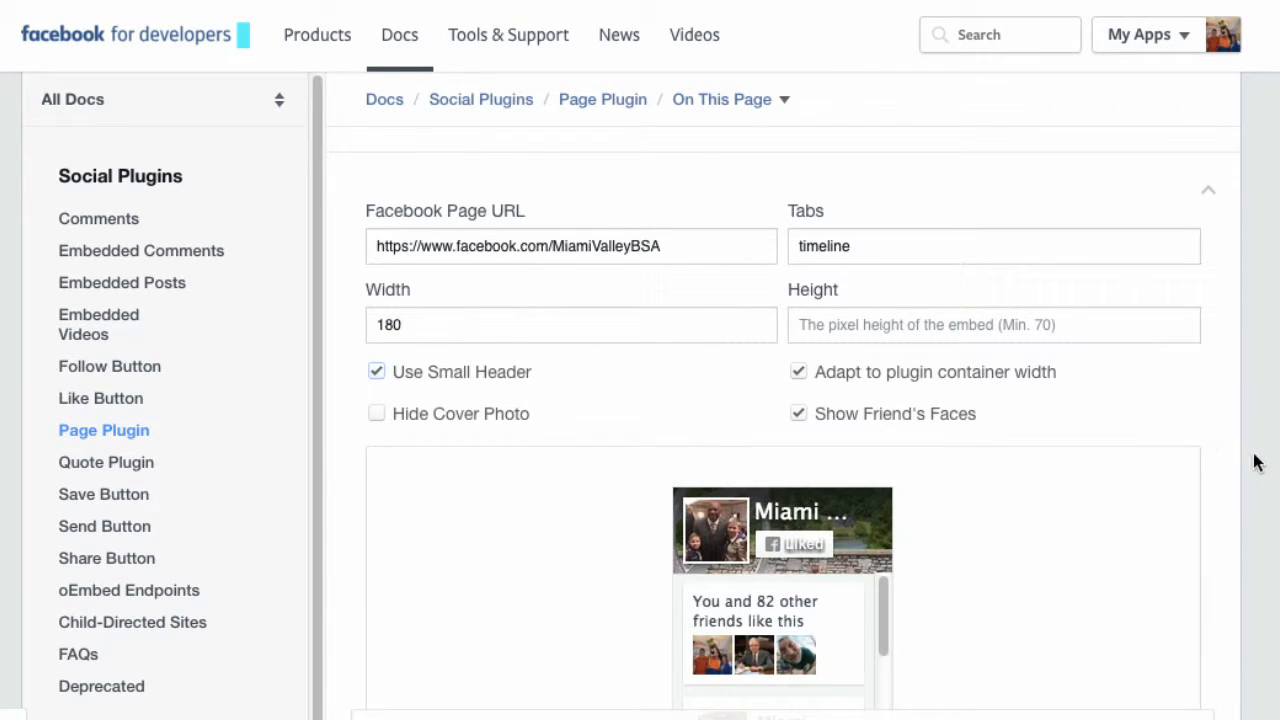
scroll(1256, 457, "down", 5)
scroll(1256, 457, "up", 4)
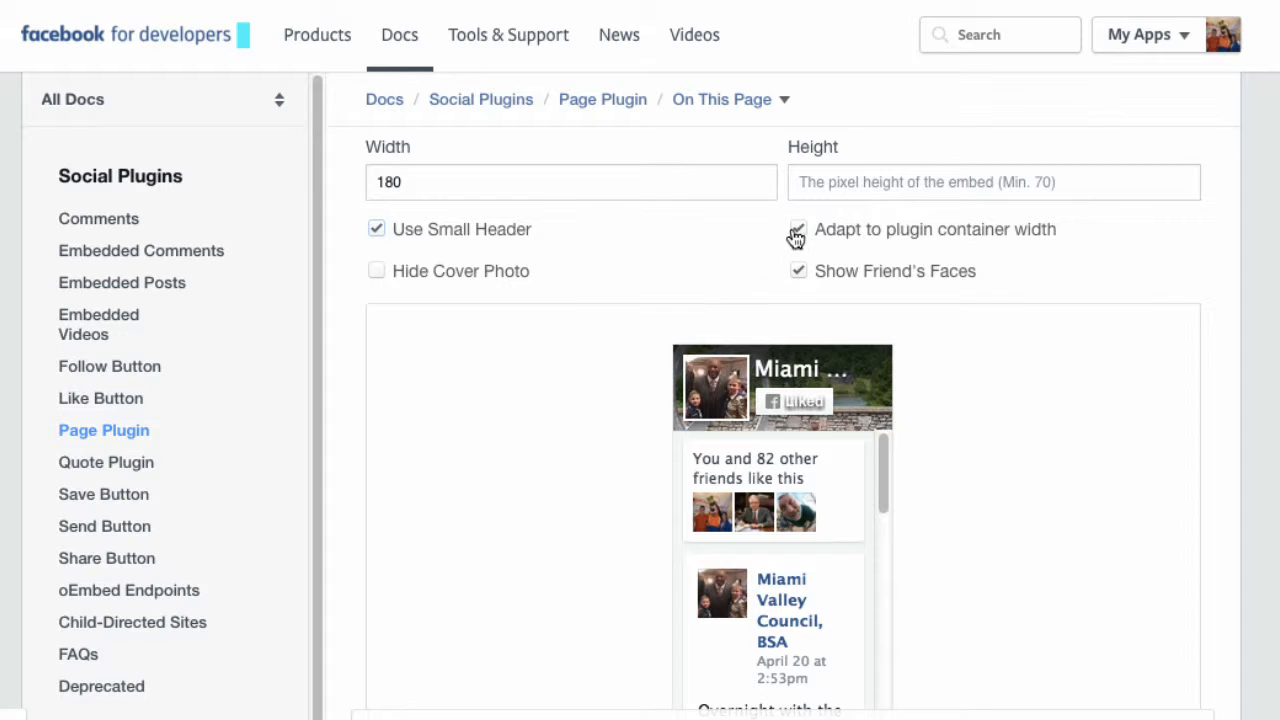
left_click(799, 275)
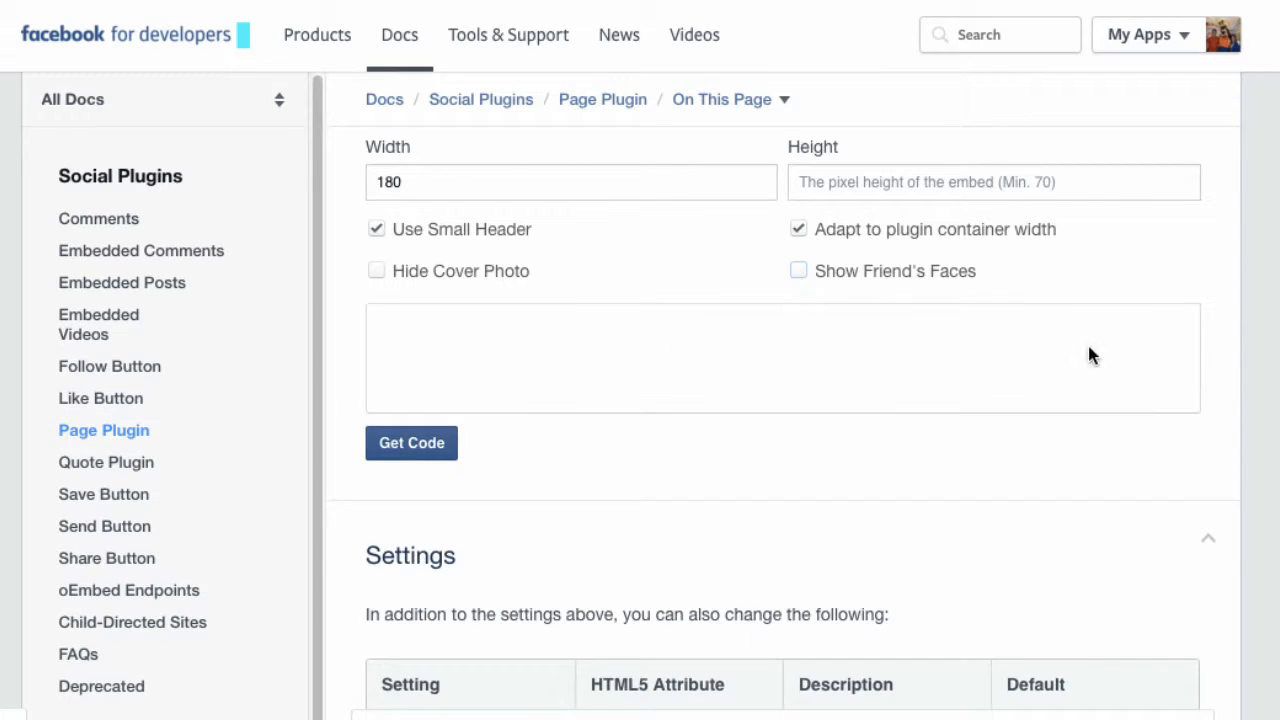
scroll(777, 553, "down", 10)
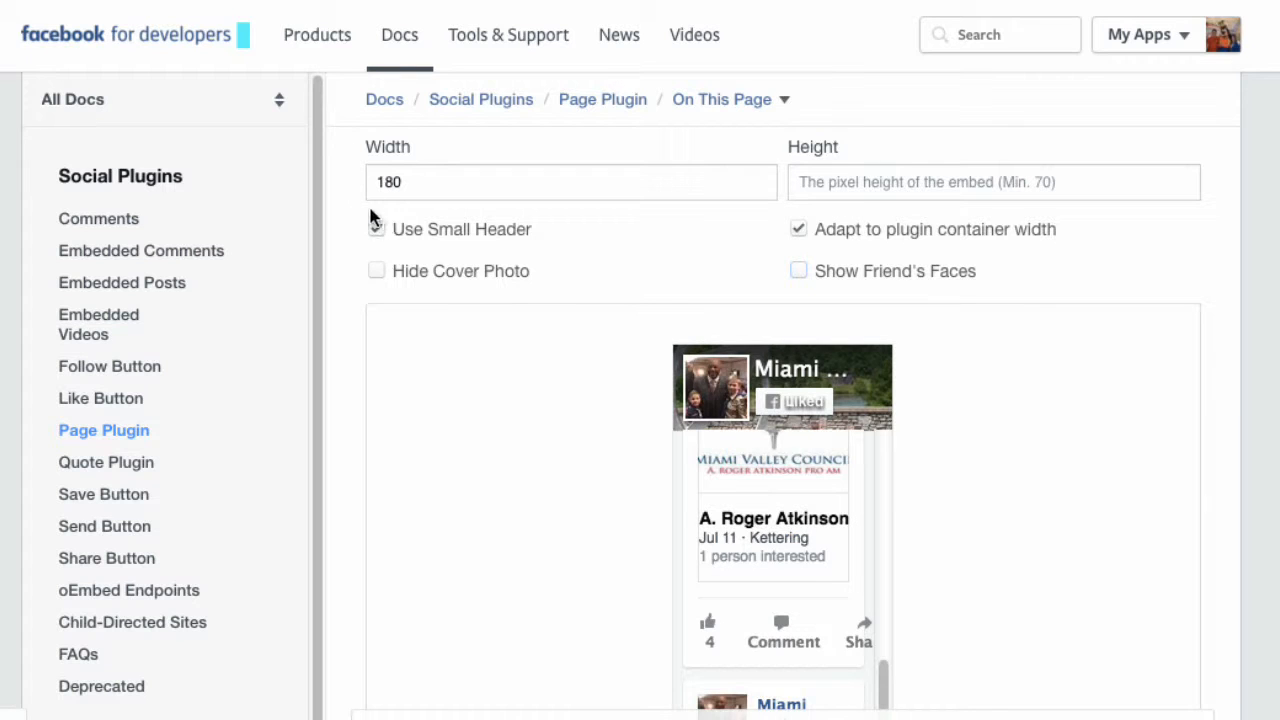
Step: Set the Page Plugin width to 200 pixels and look through the timeline preview
left_click_drag(414, 181, 280, 176)
type("00")
key("Tab")
scroll(1124, 371, "down", 3)
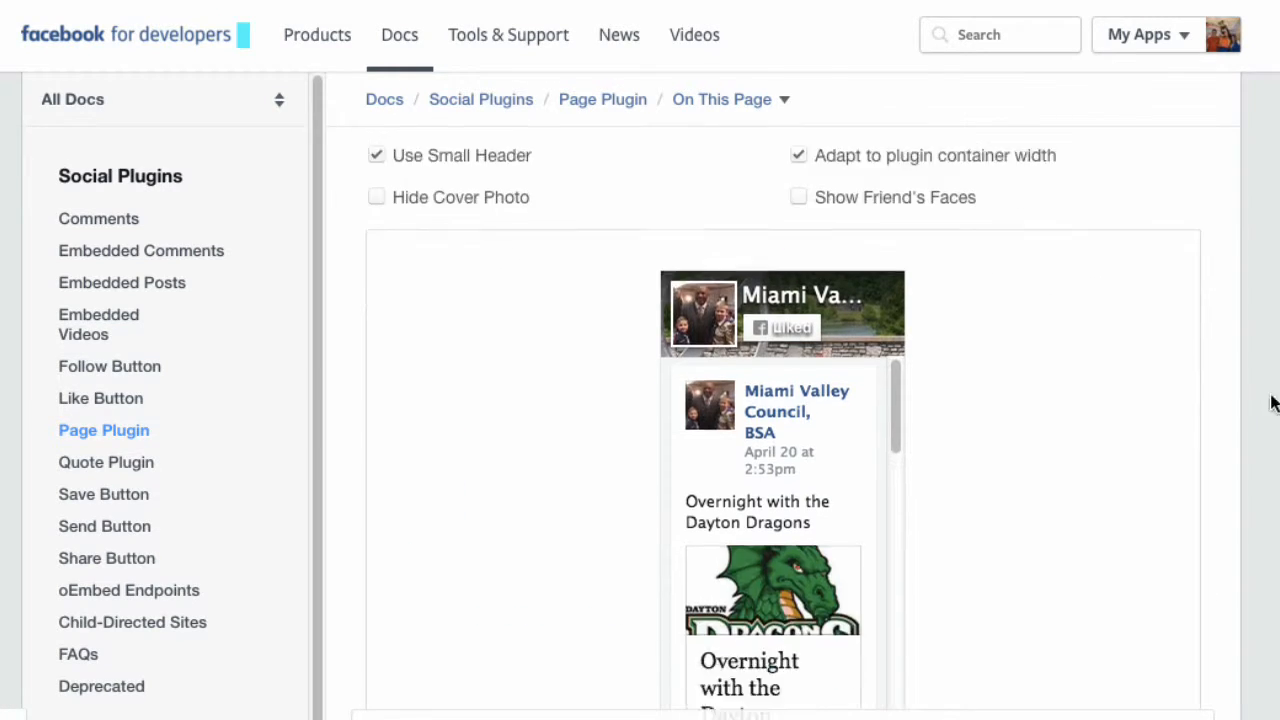
scroll(1229, 396, "up", 4)
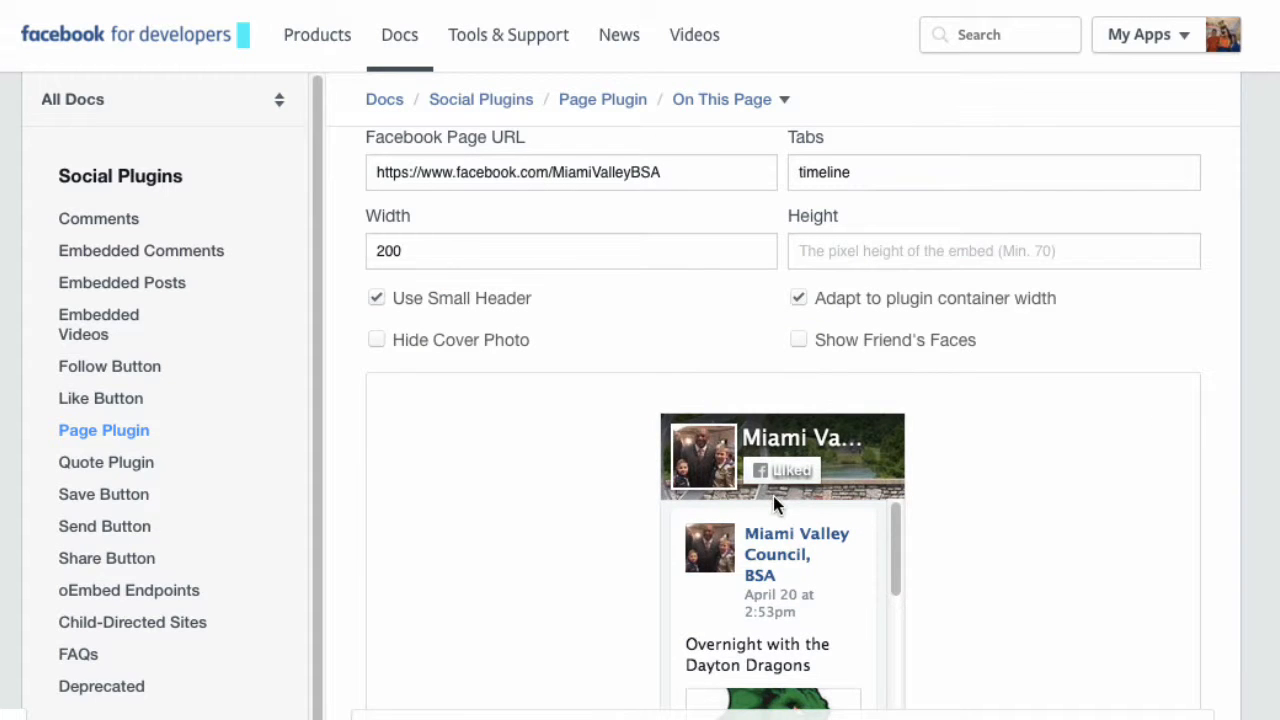
scroll(790, 548, "down", 6)
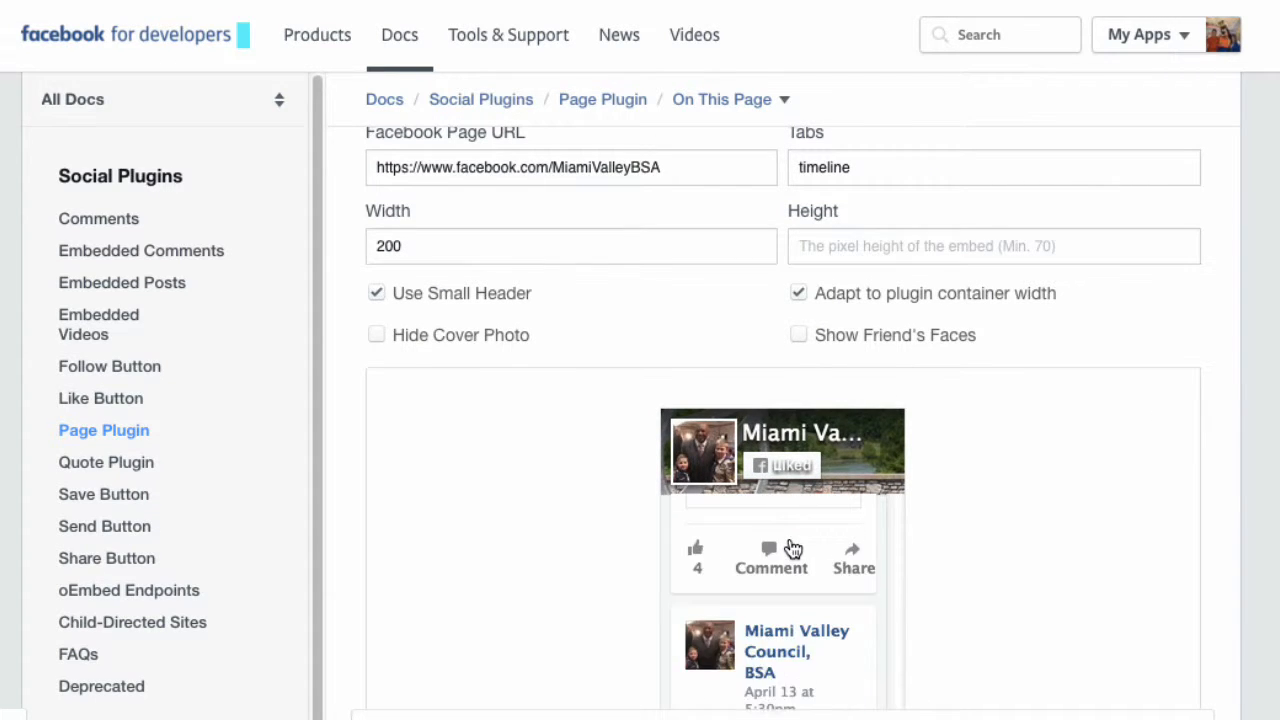
scroll(790, 548, "down", 10)
scroll(785, 535, "up", 3)
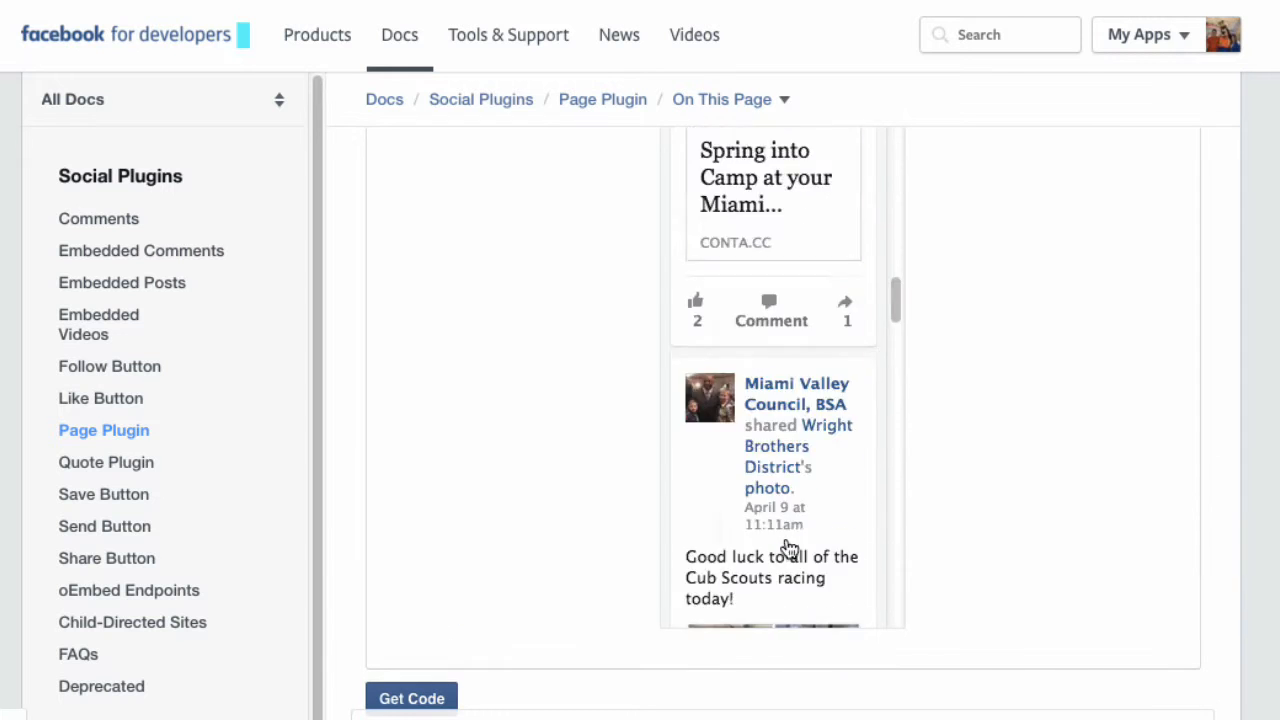
scroll(790, 548, "up", 10)
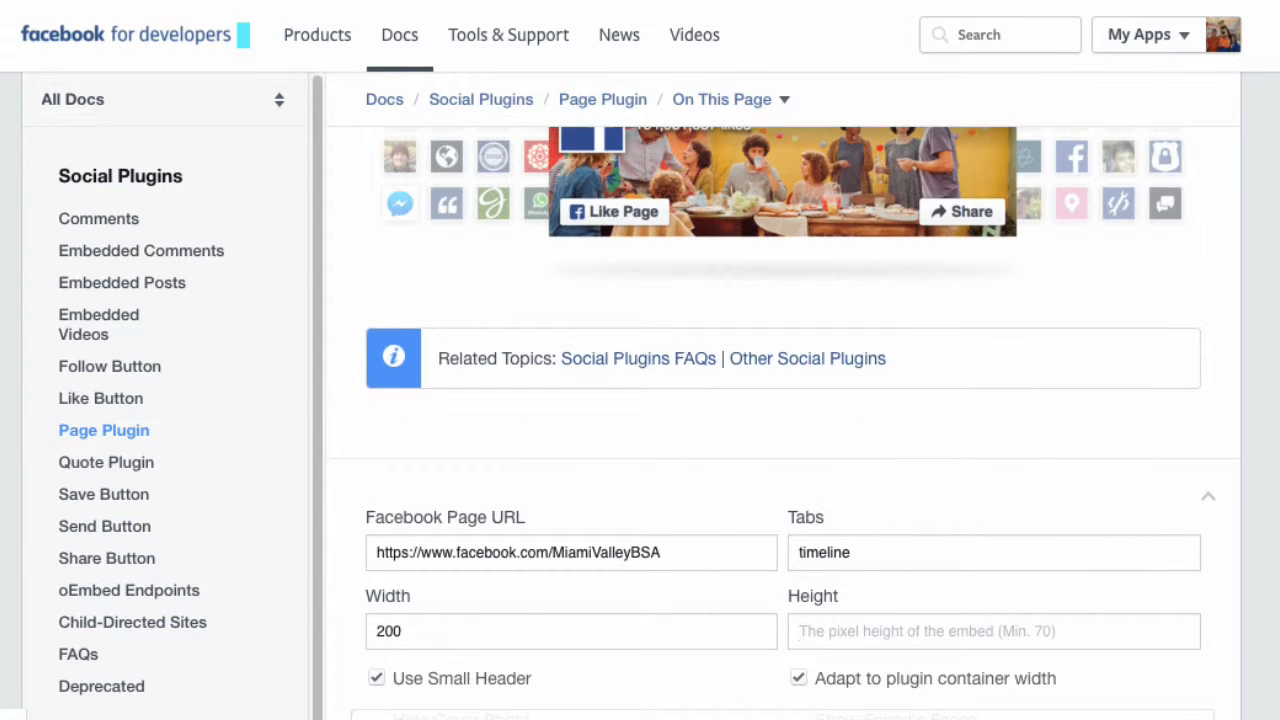
Step: Generate the embed code for the configured Page Plugin and show its IFrame version
scroll(772, 420, "down", 10)
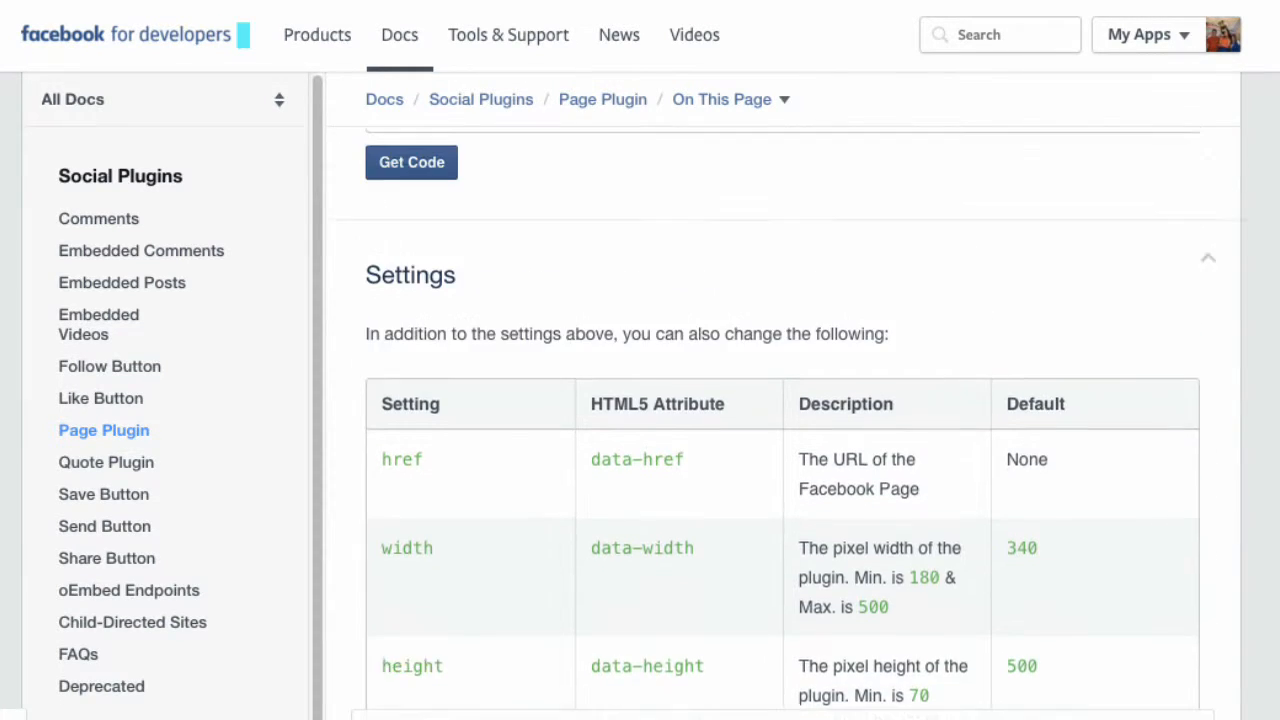
scroll(782, 425, "up", 2)
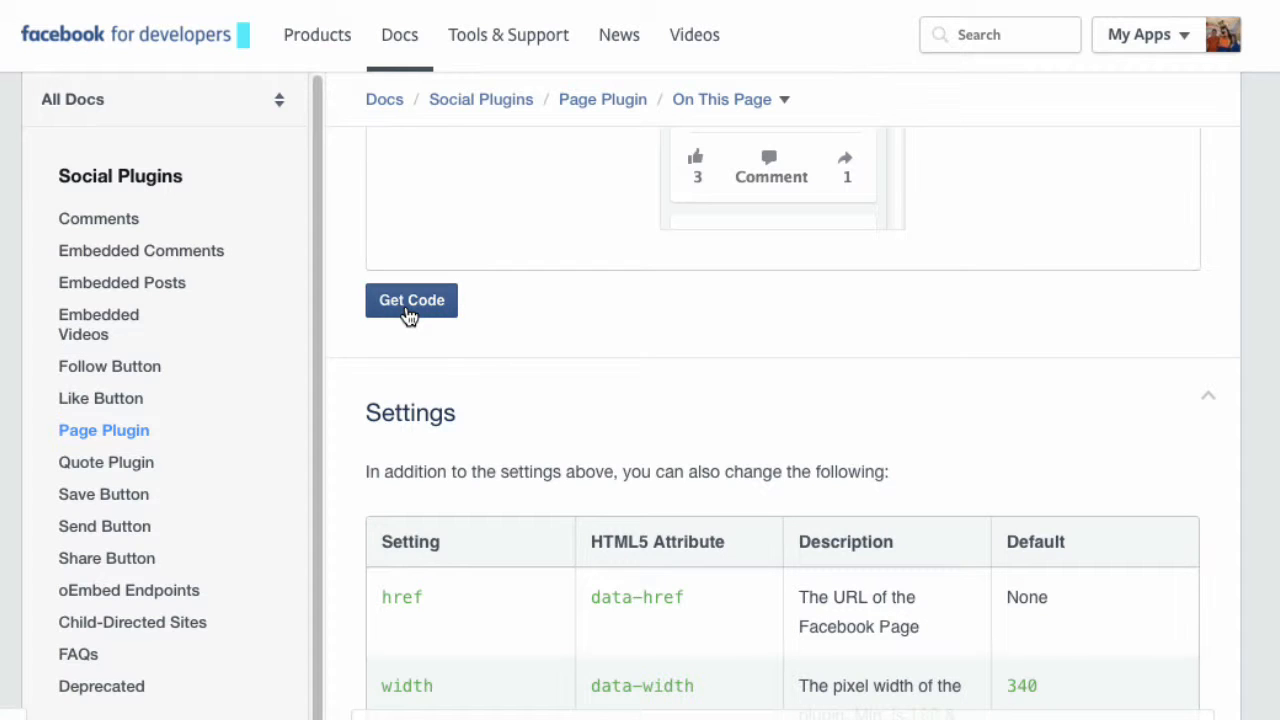
left_click(409, 312)
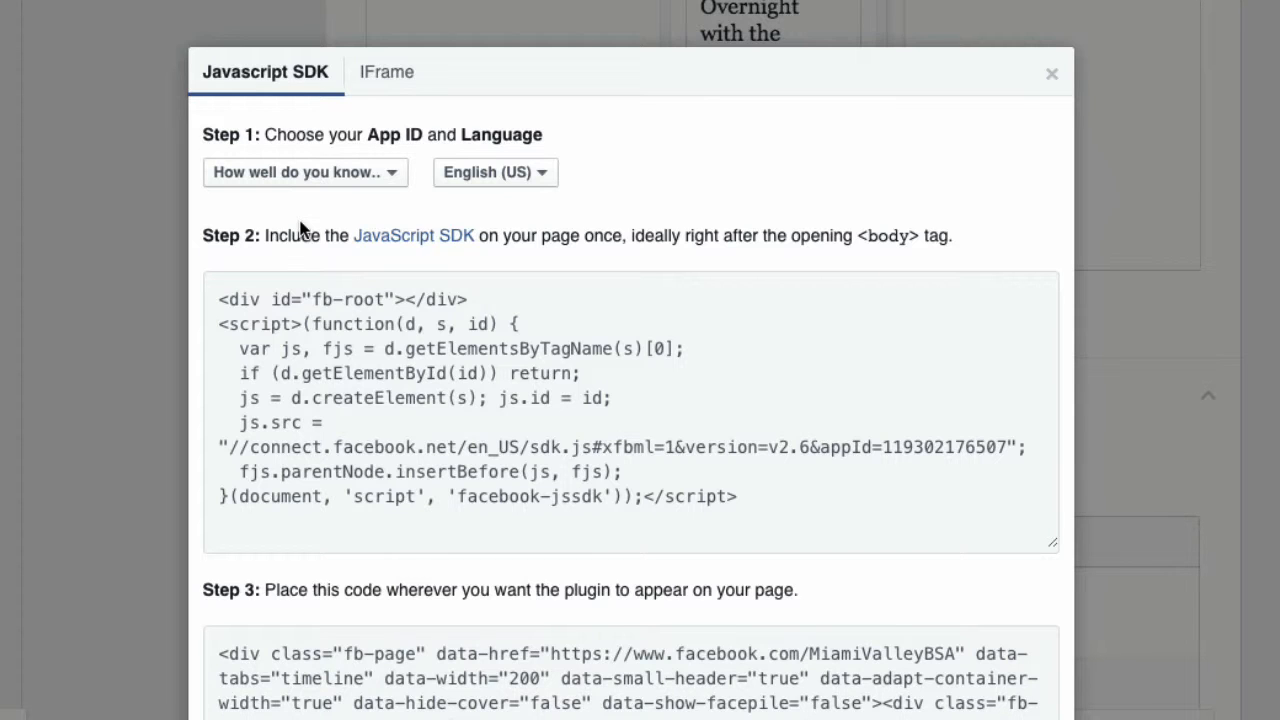
left_click(405, 76)
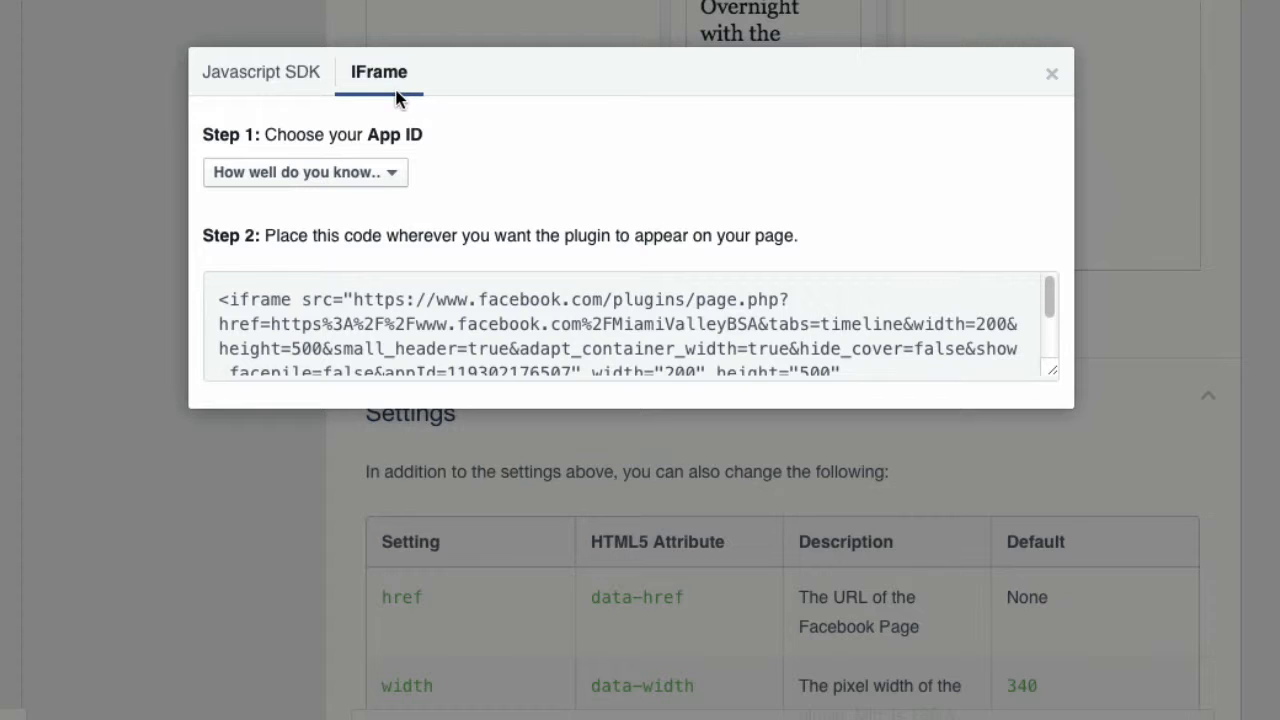
Step: Show the JavaScript SDK version of the embed code, check the available App IDs, and copy the Step 2 SDK script
left_click(287, 91)
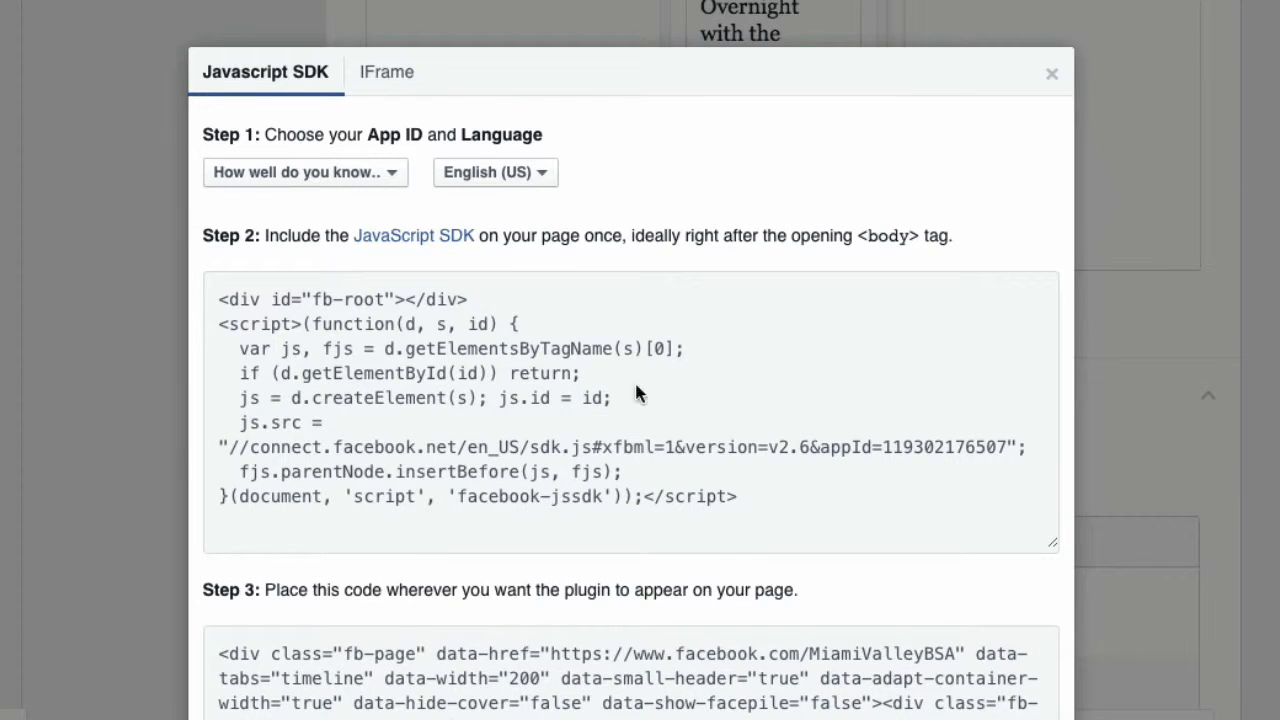
left_click(350, 172)
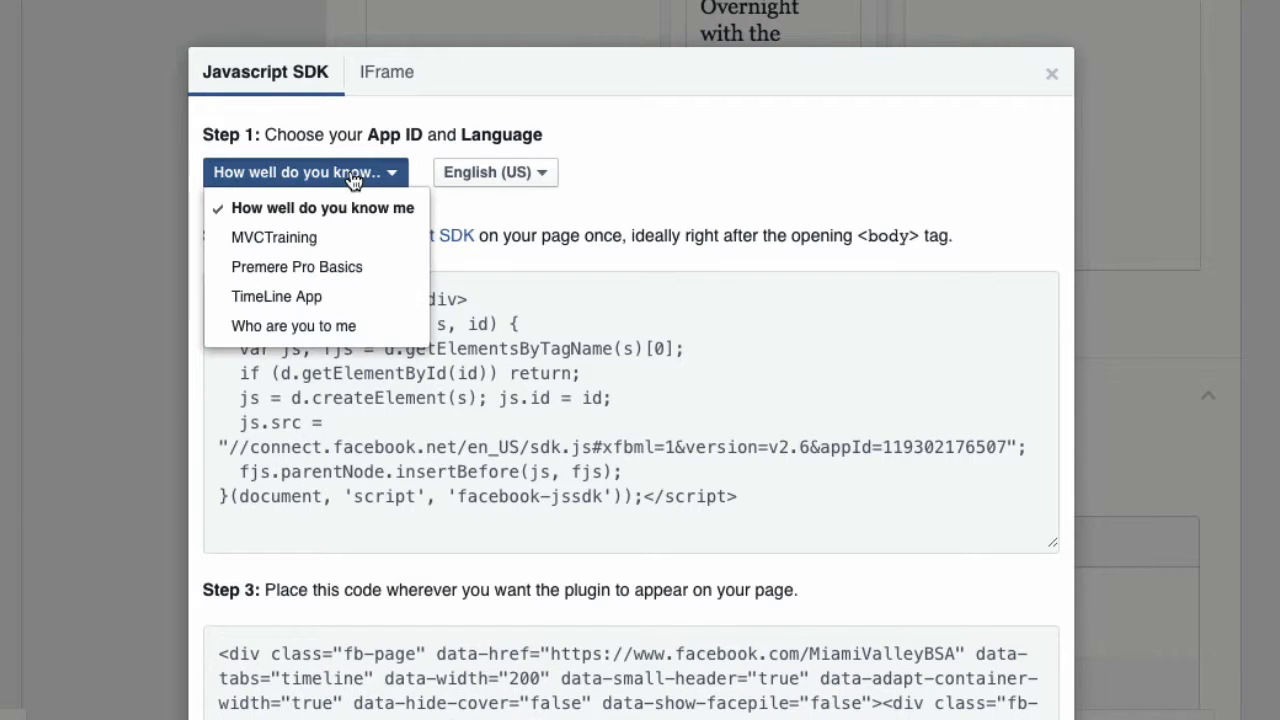
left_click(648, 168)
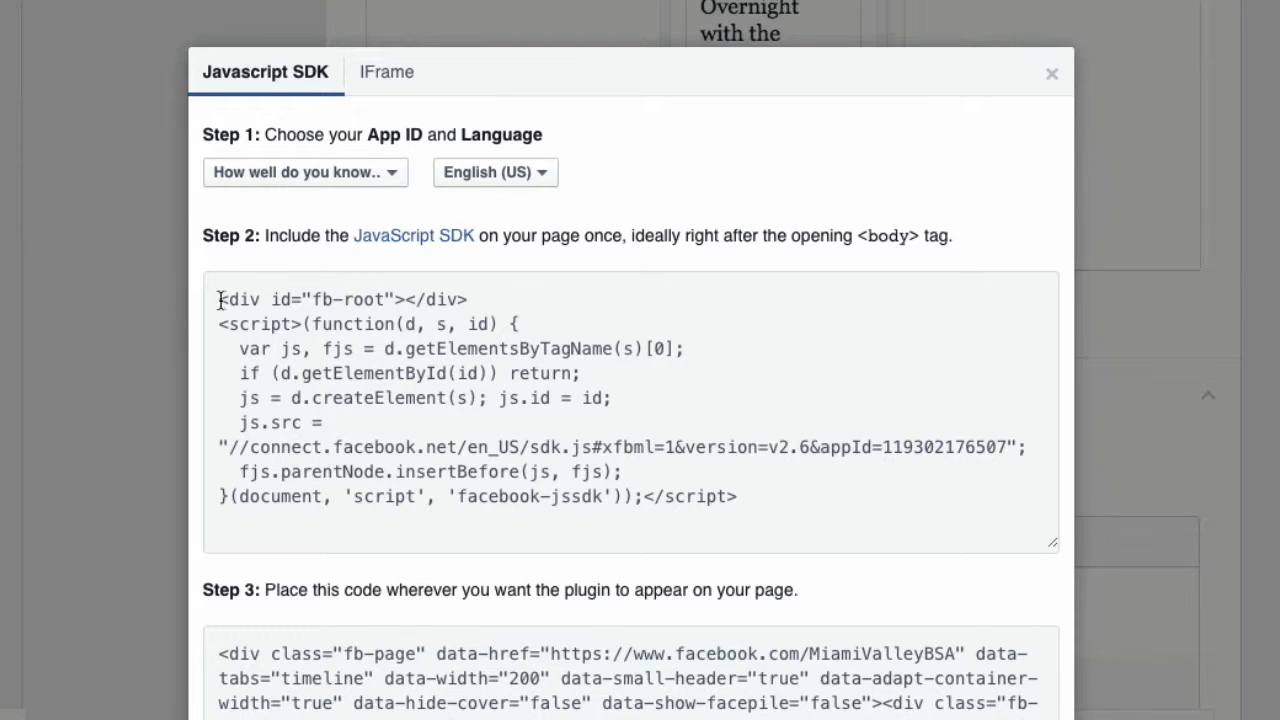
scroll(303, 320, "down", 2)
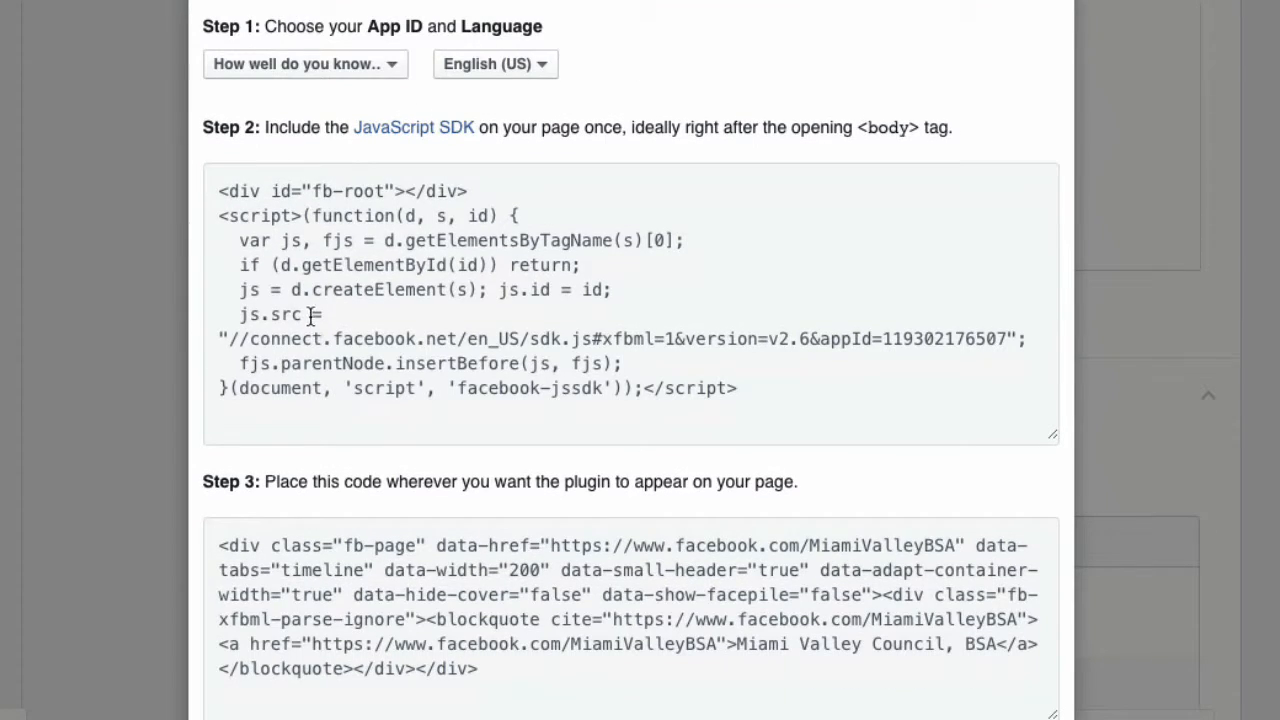
left_click(315, 314)
key("ctrl+c")
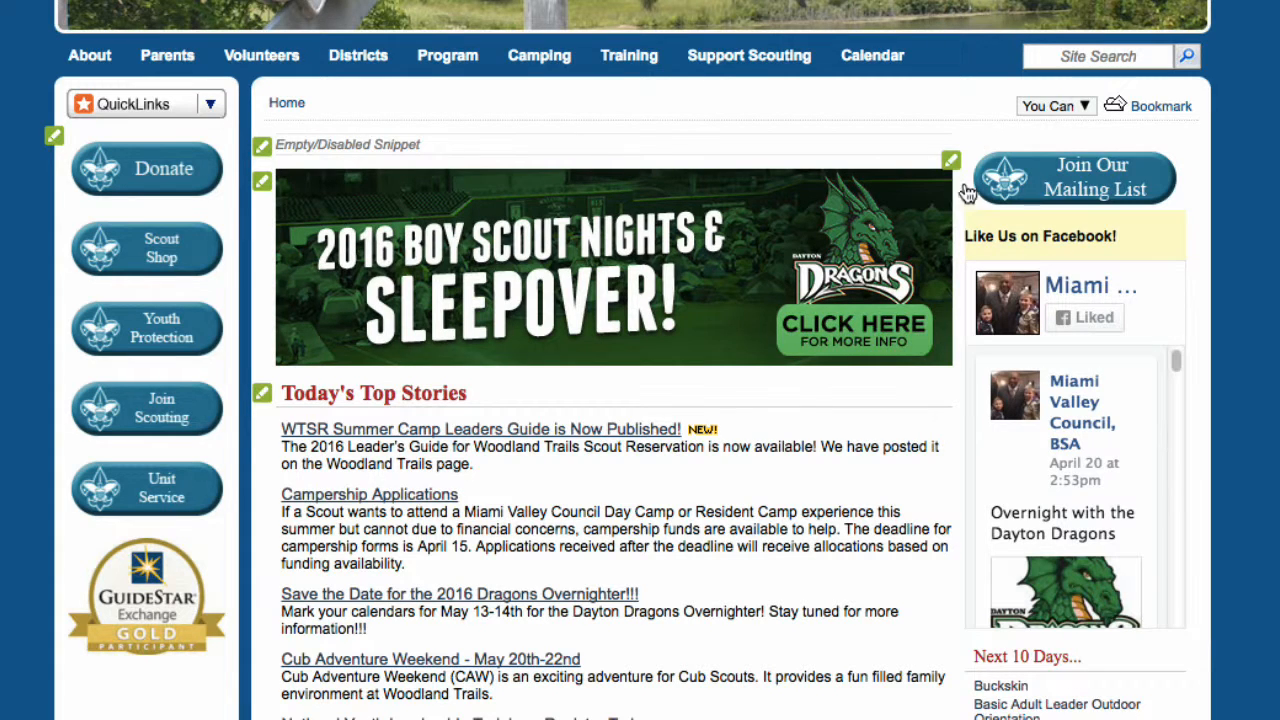
Step: On the council website, edit the "Like Us on Facebook!" snippet's HTML source and paste the SDK script below the existing code
left_click(950, 161)
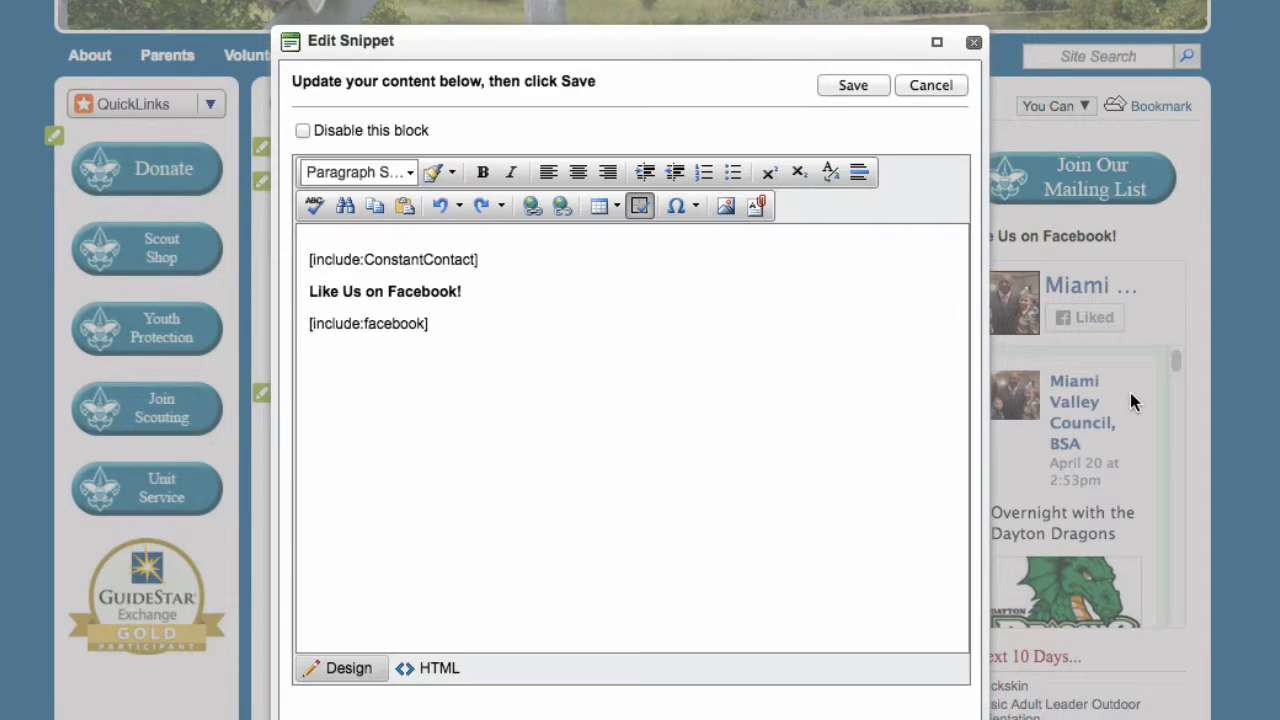
left_click(440, 669)
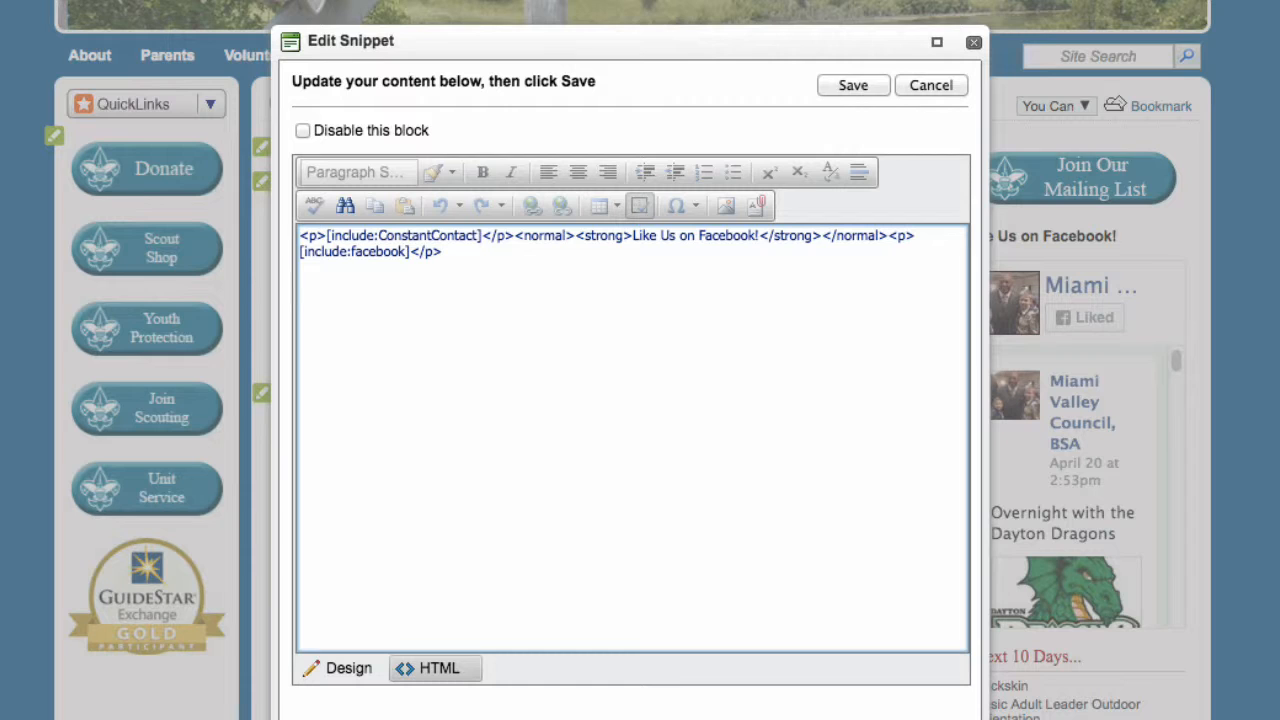
key("ctrl+v")
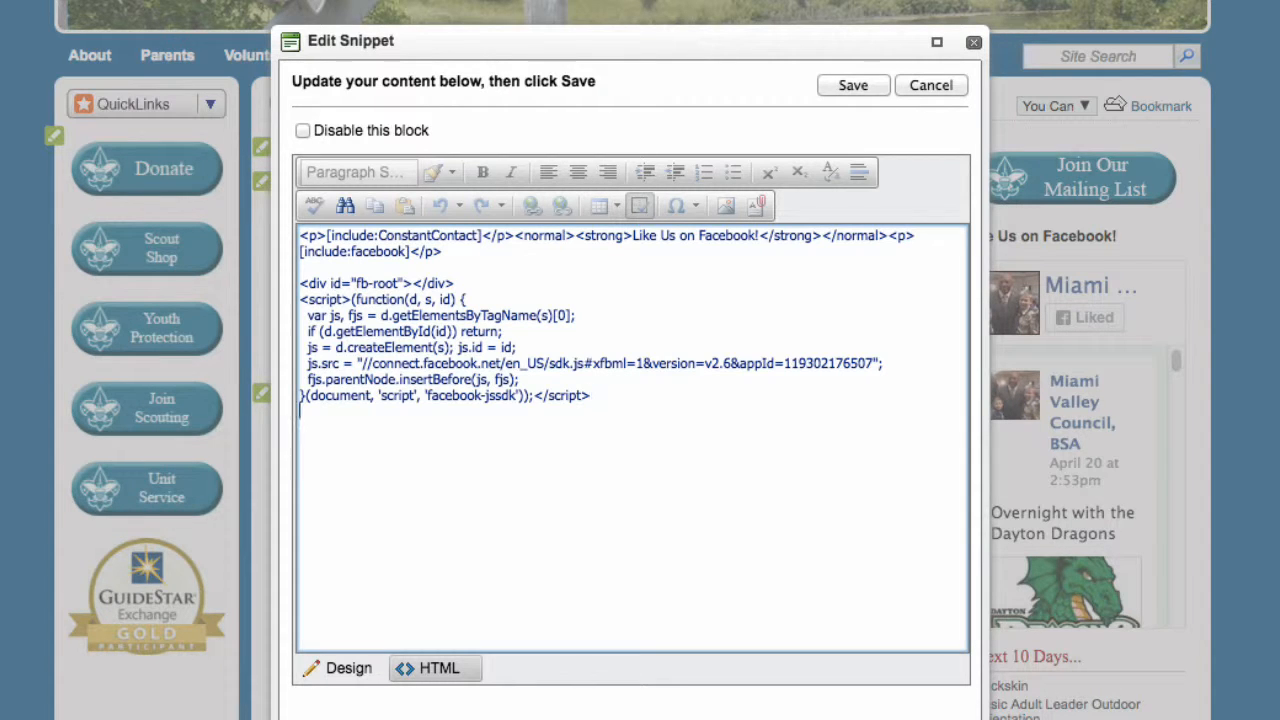
Step: Copy the Step 3 plugin code, paste it below the SDK script in the website snippet, and close the snippet editor without saving
key("alt+Tab")
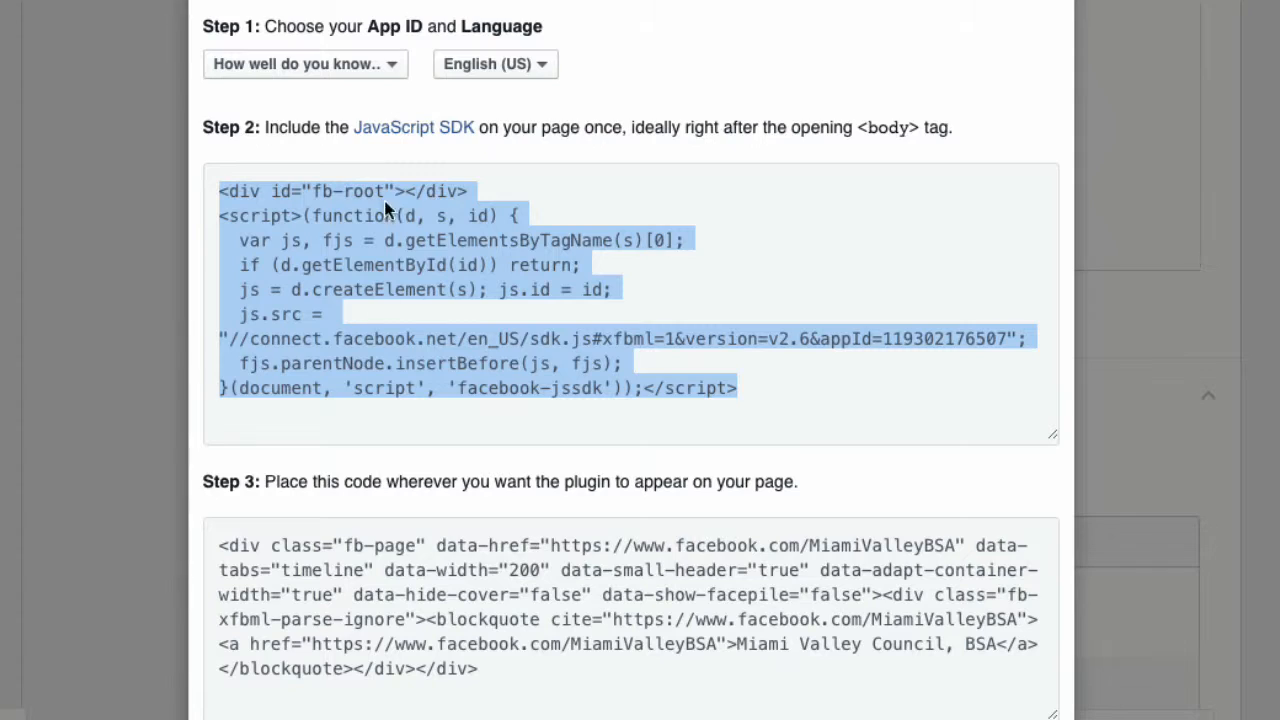
left_click(358, 590)
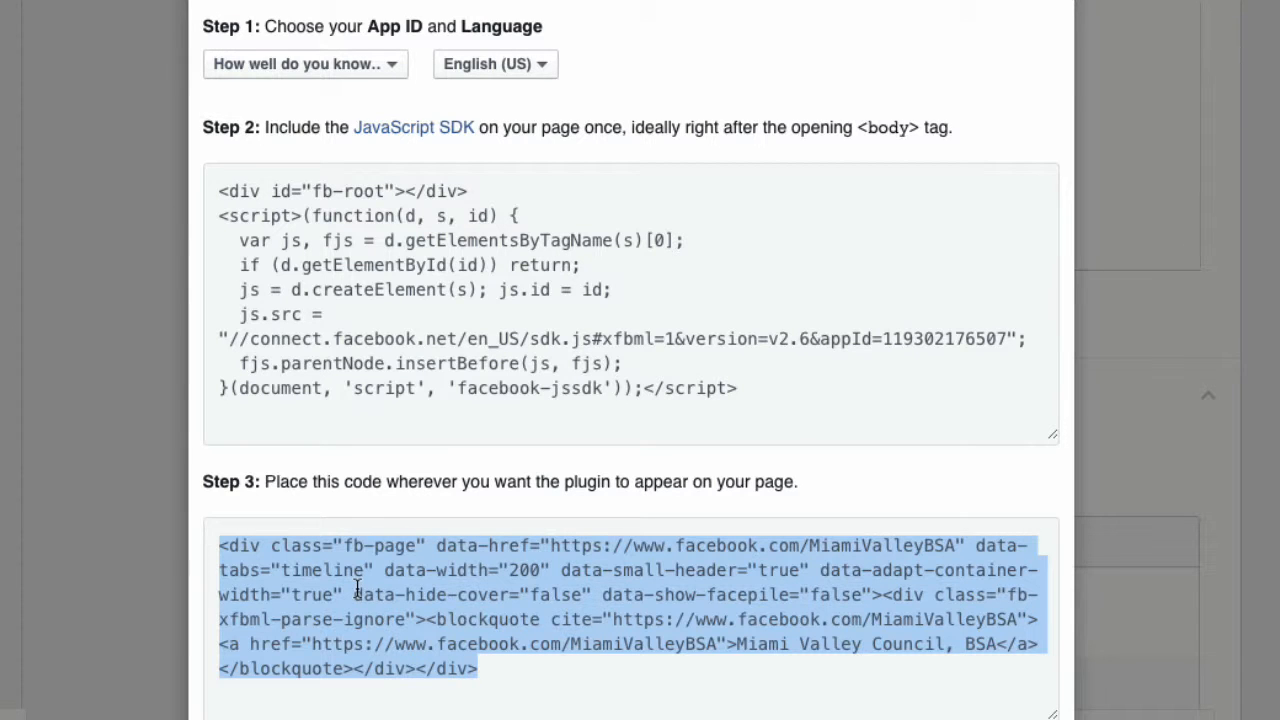
key("ctrl+c")
key("alt+Tab")
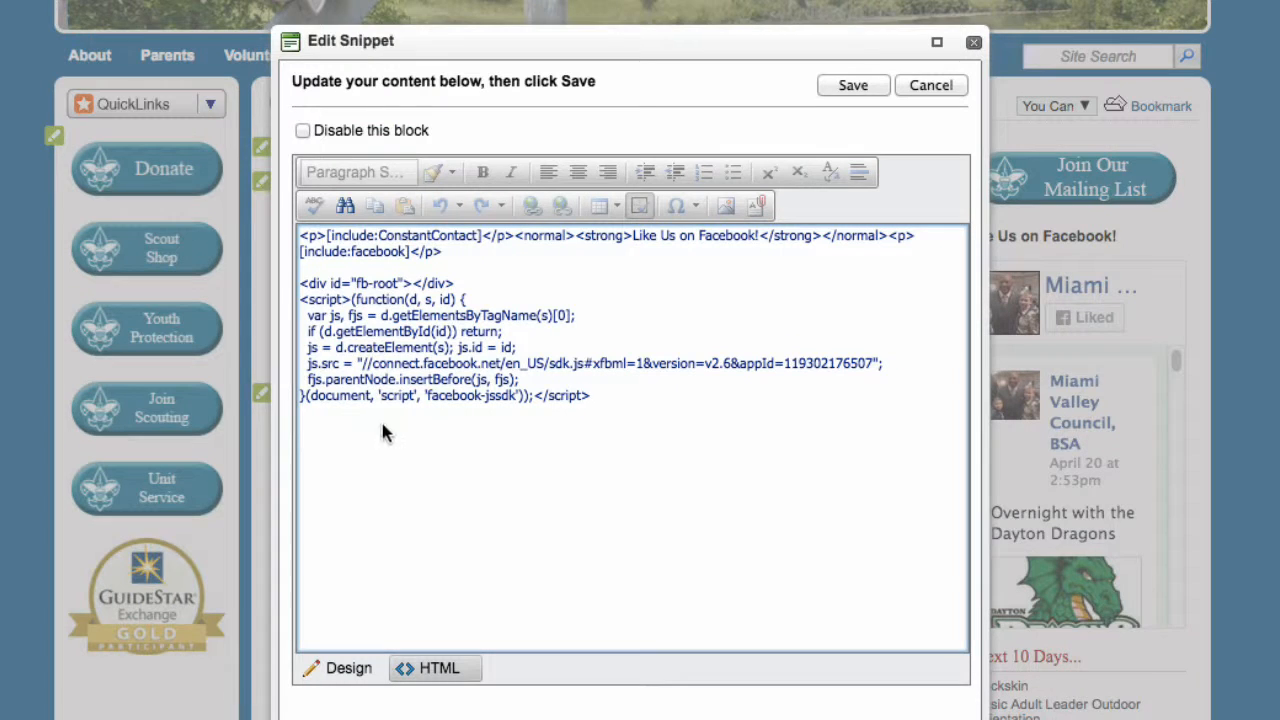
key("ctrl+v")
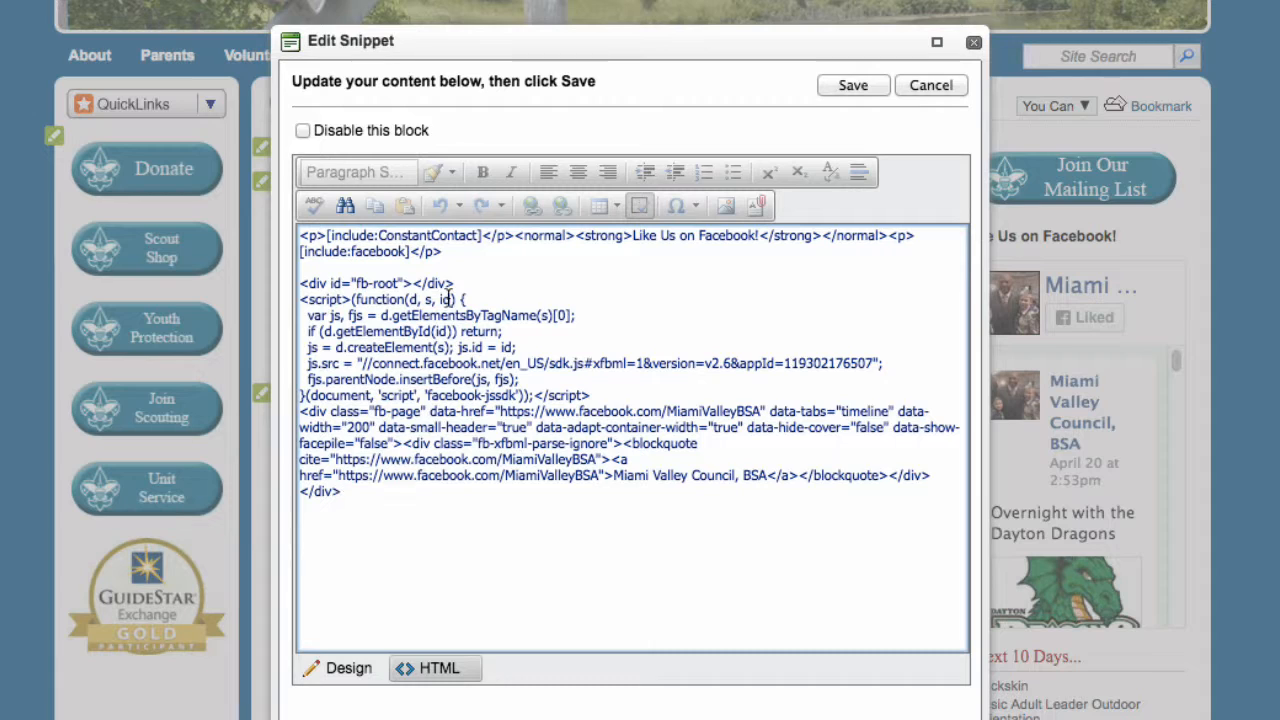
left_click(974, 44)
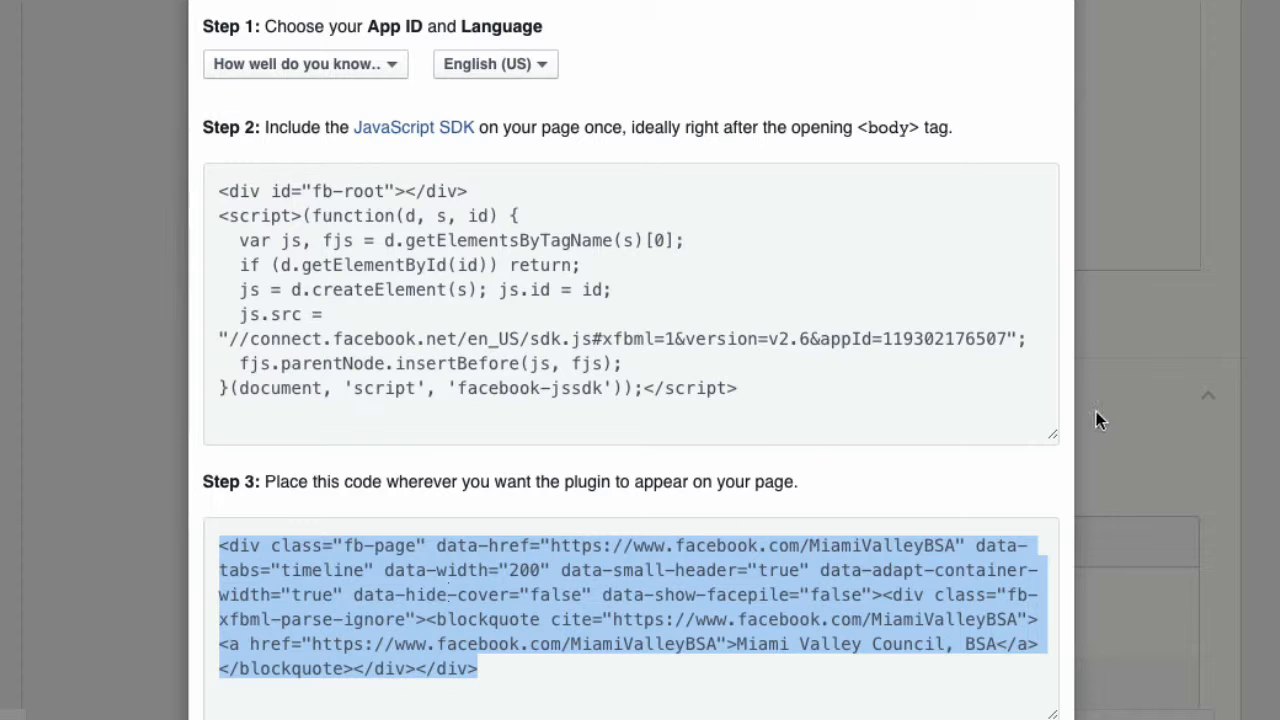
Step: Deselect the Step 3 plugin code and close the Page Plugin's embed code dialog
left_click(908, 482)
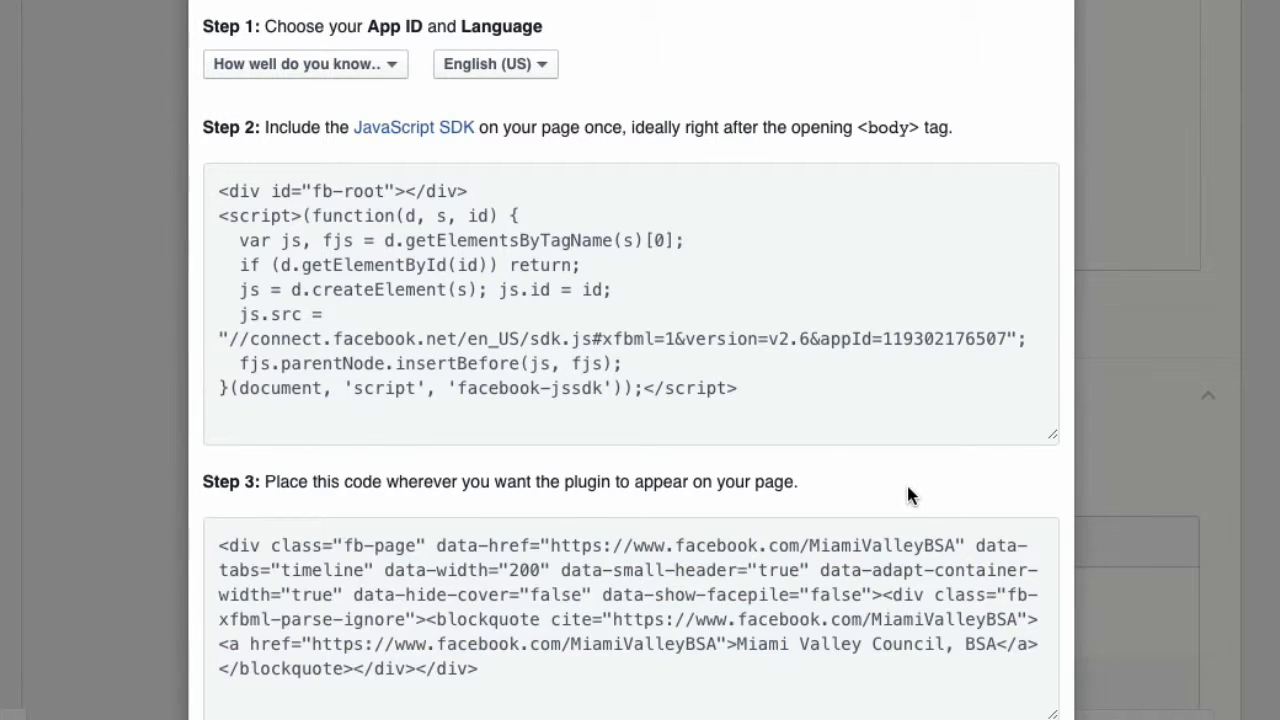
scroll(800, 475, "up", 2)
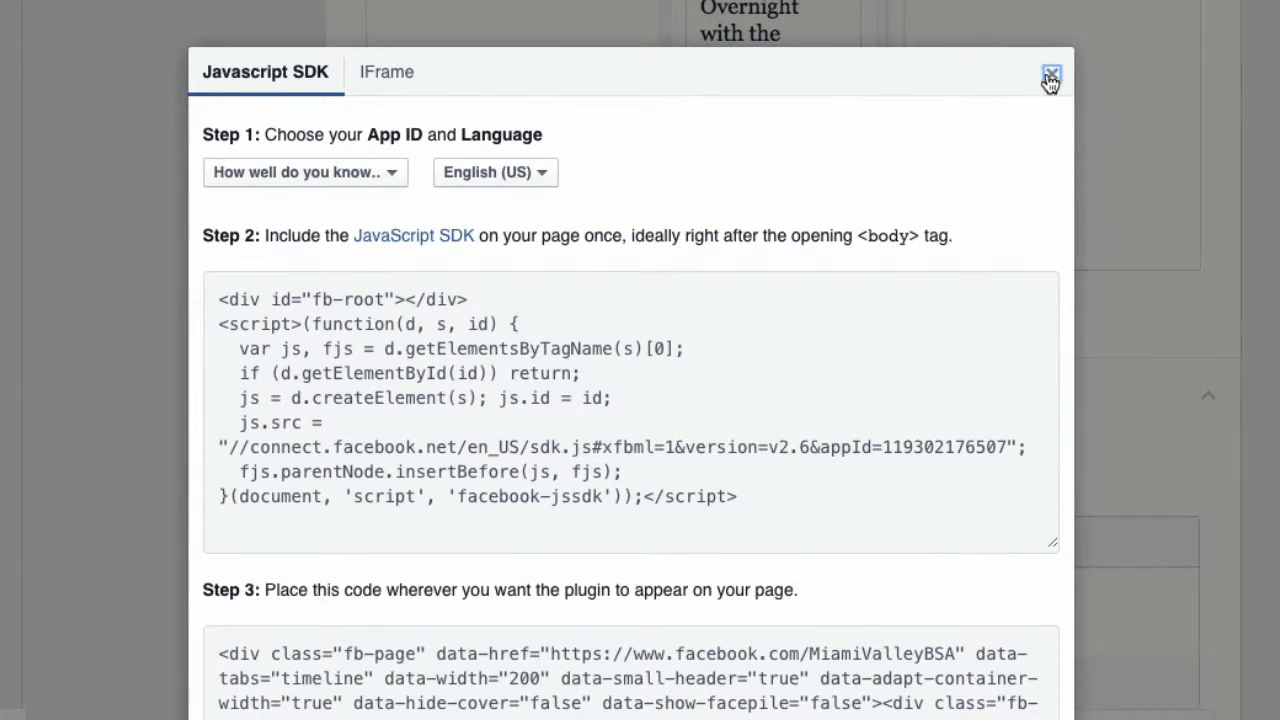
left_click(1048, 80)
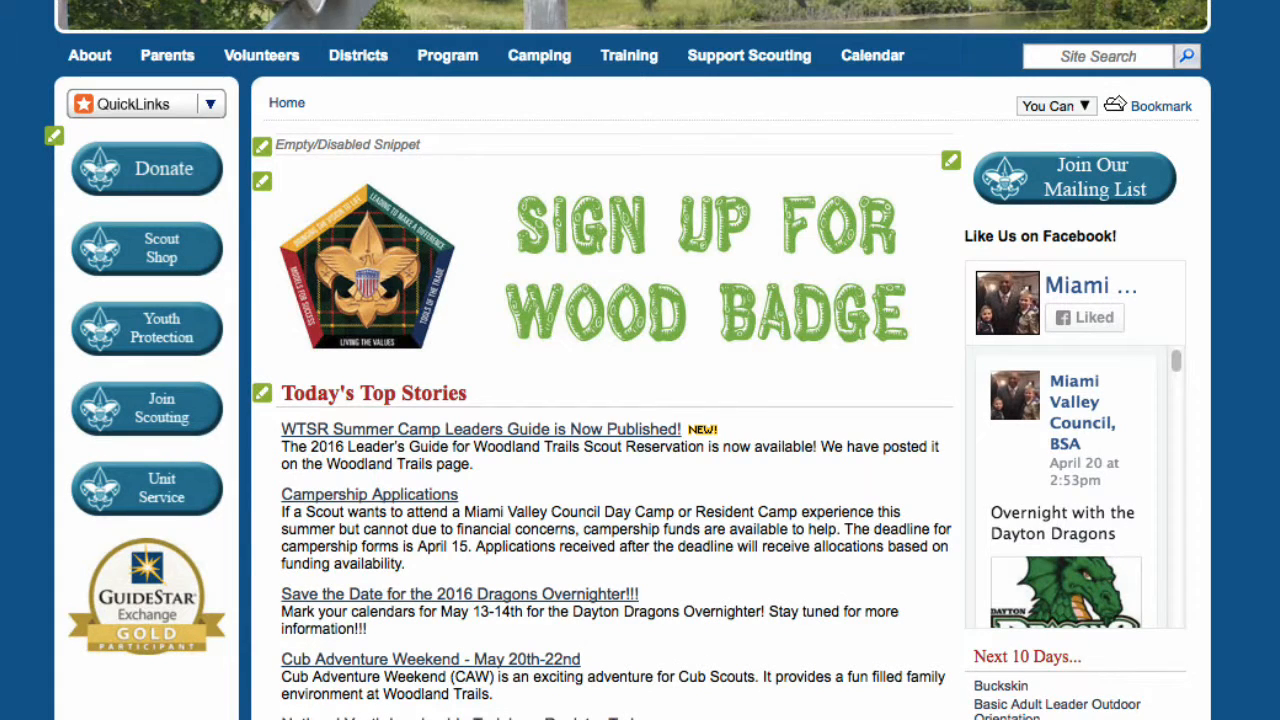
scroll(1271, 366, "down", 1)
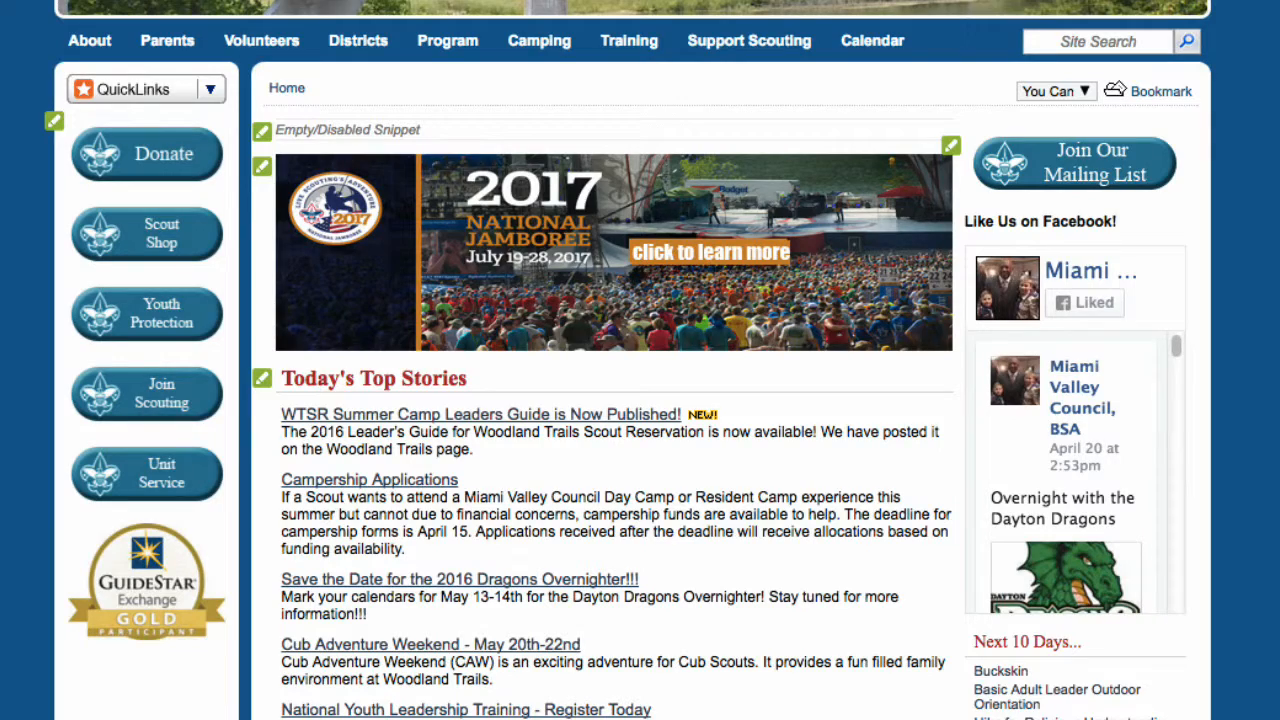
scroll(640, 400, "down", 4)
scroll(640, 400, "up", 5)
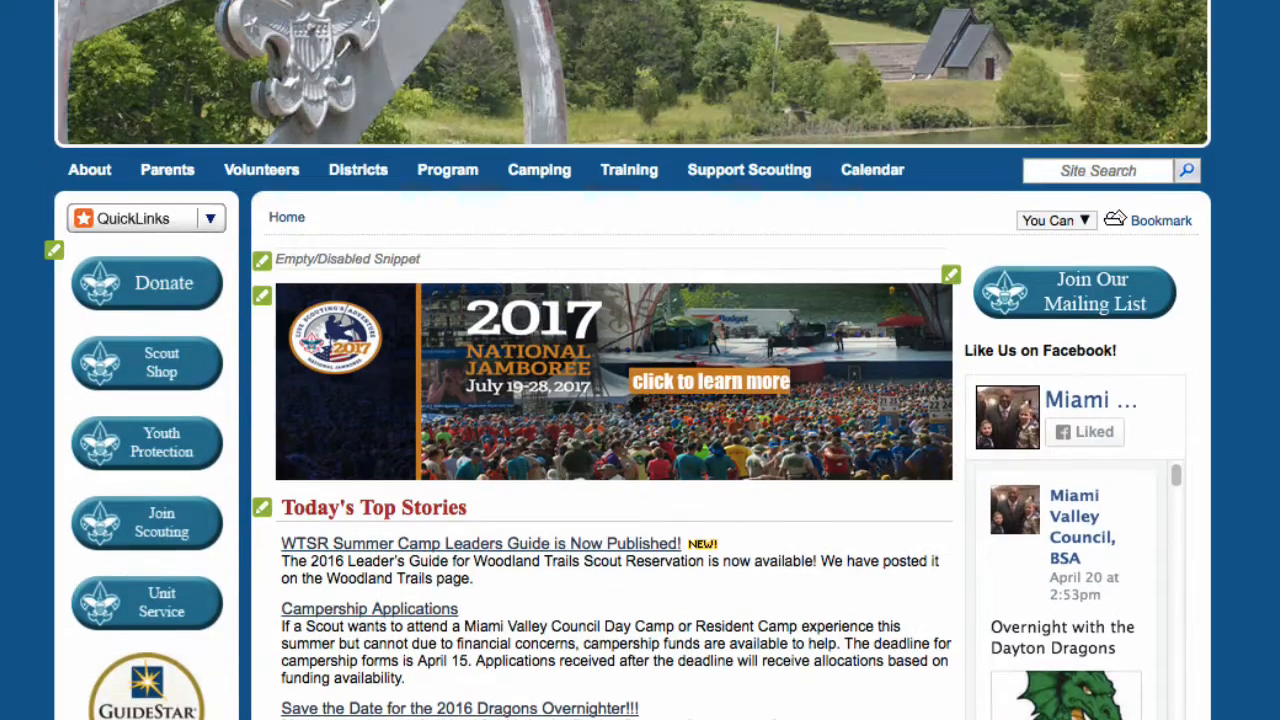
scroll(640, 400, "down", 2)
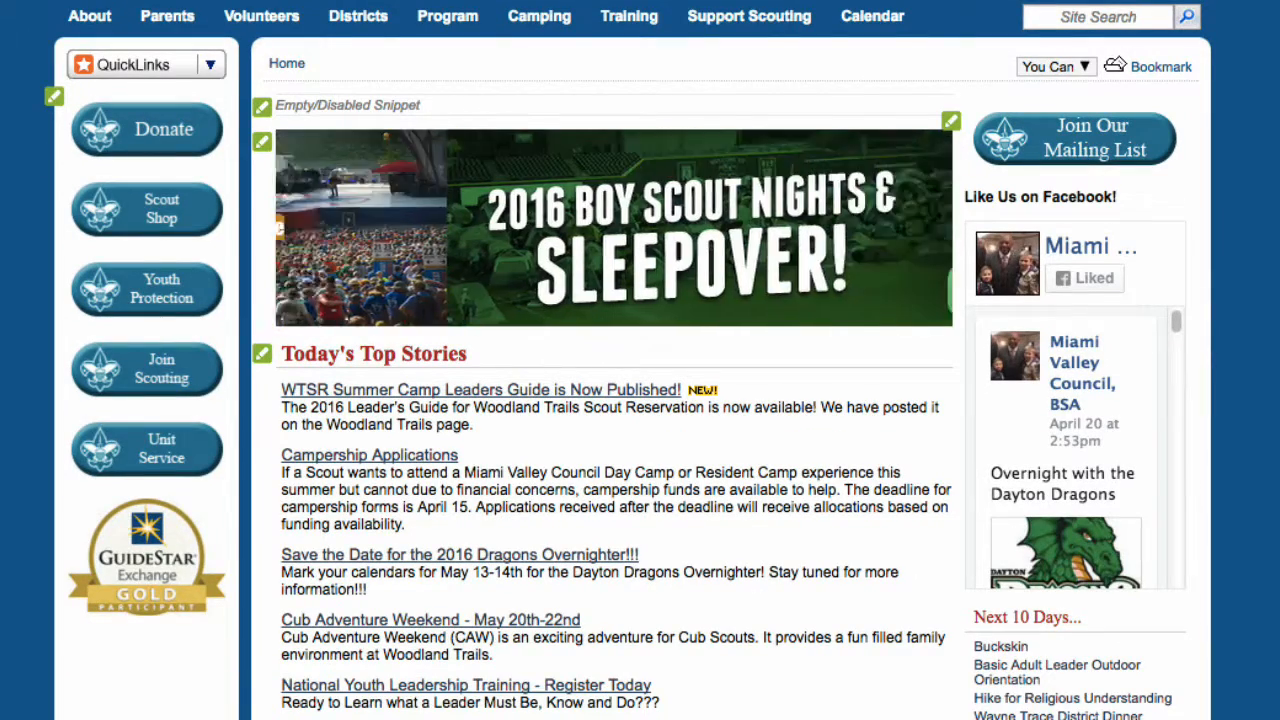